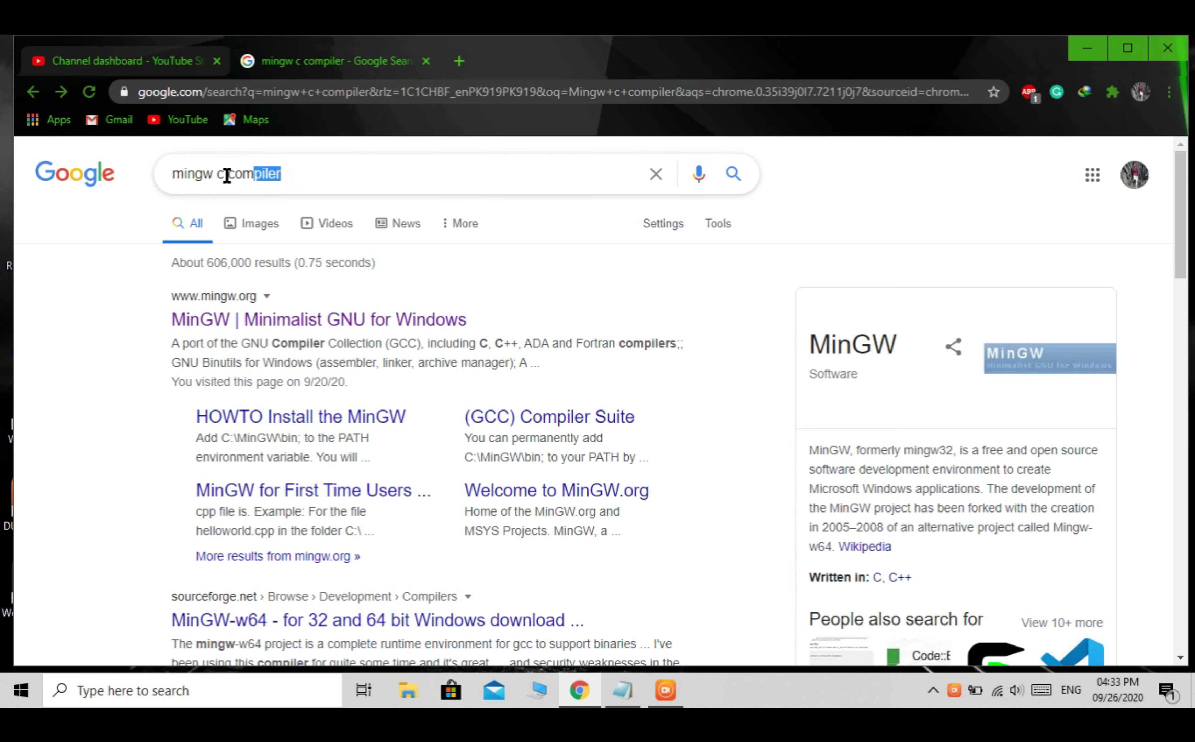
Open the MinGW website from the search results and go to the package list on its downloads page
left_click(316, 331)
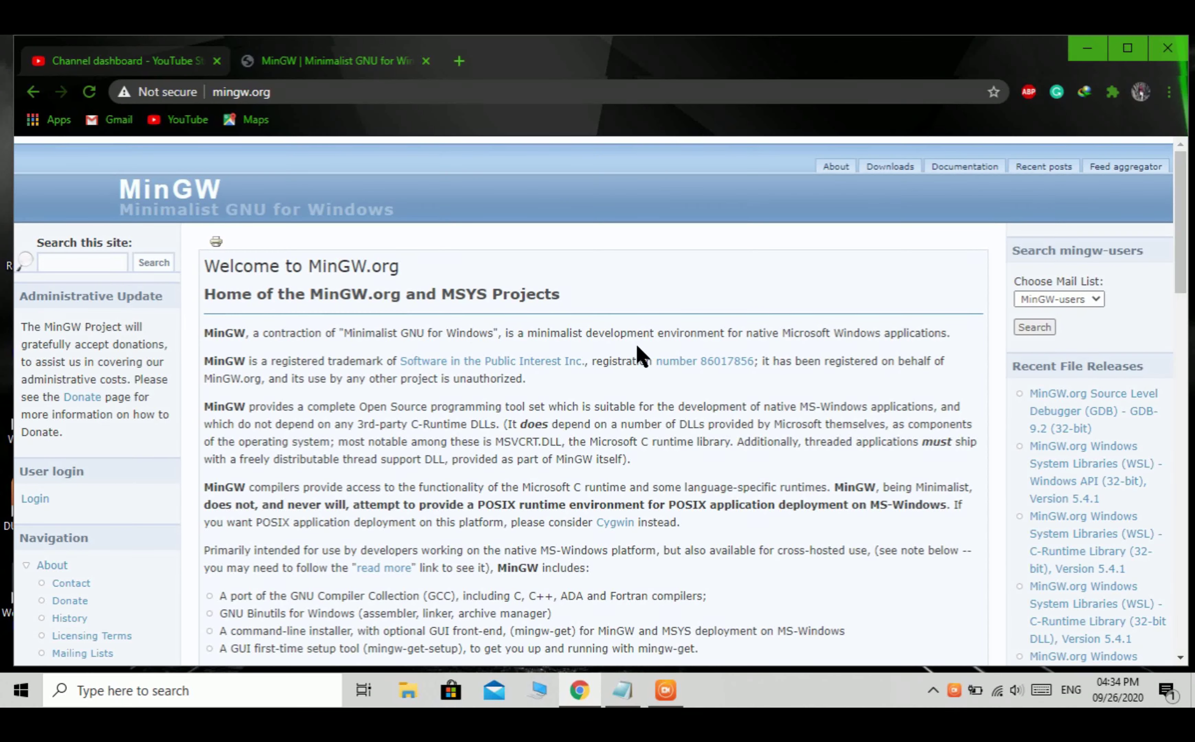
left_click(893, 168)
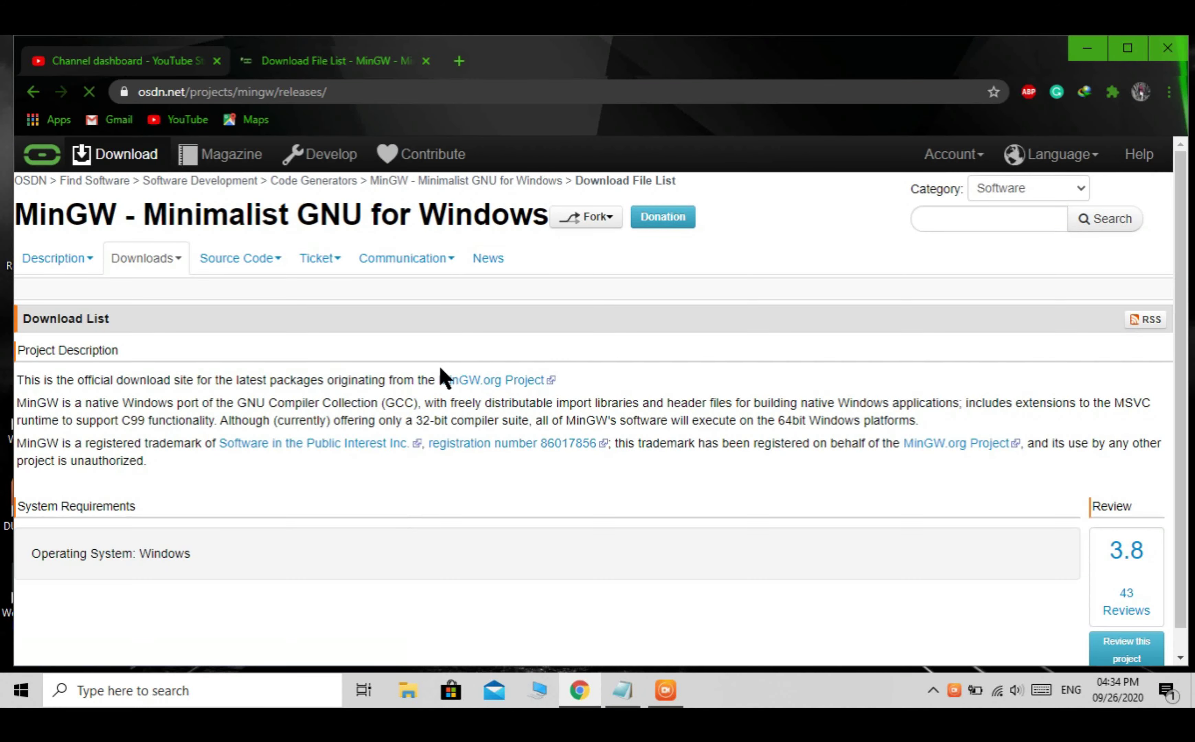
scroll(442, 380, "down", 2)
scroll(443, 377, "down", 5)
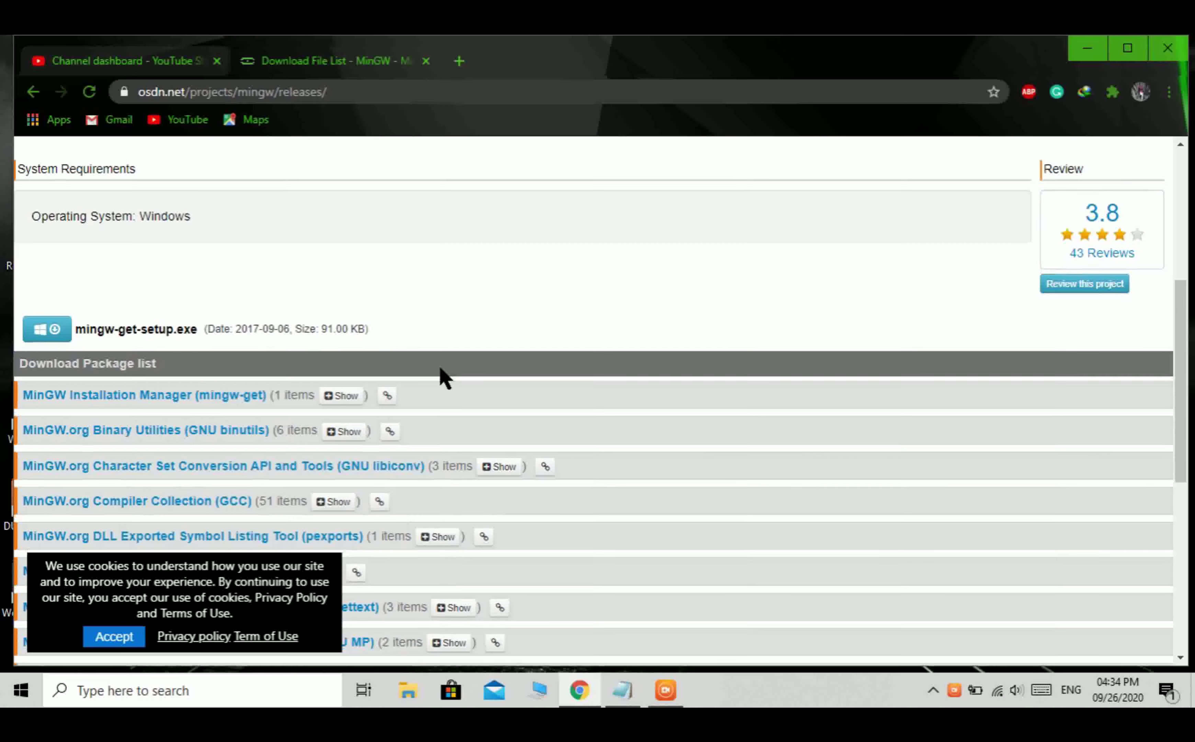
Download the Windows installer mingw-get-setup.exe, accepting the proposed Programs category and save location
left_click(49, 318)
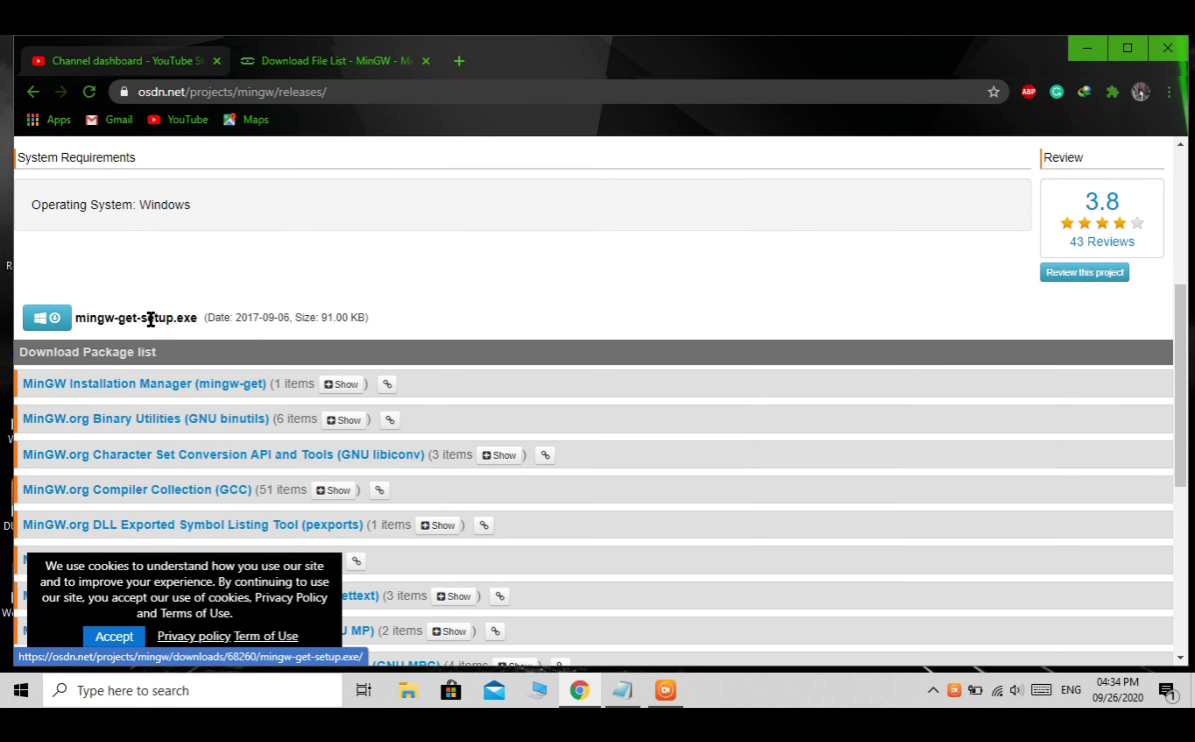
left_click_drag(199, 318, 81, 312)
left_click(41, 323)
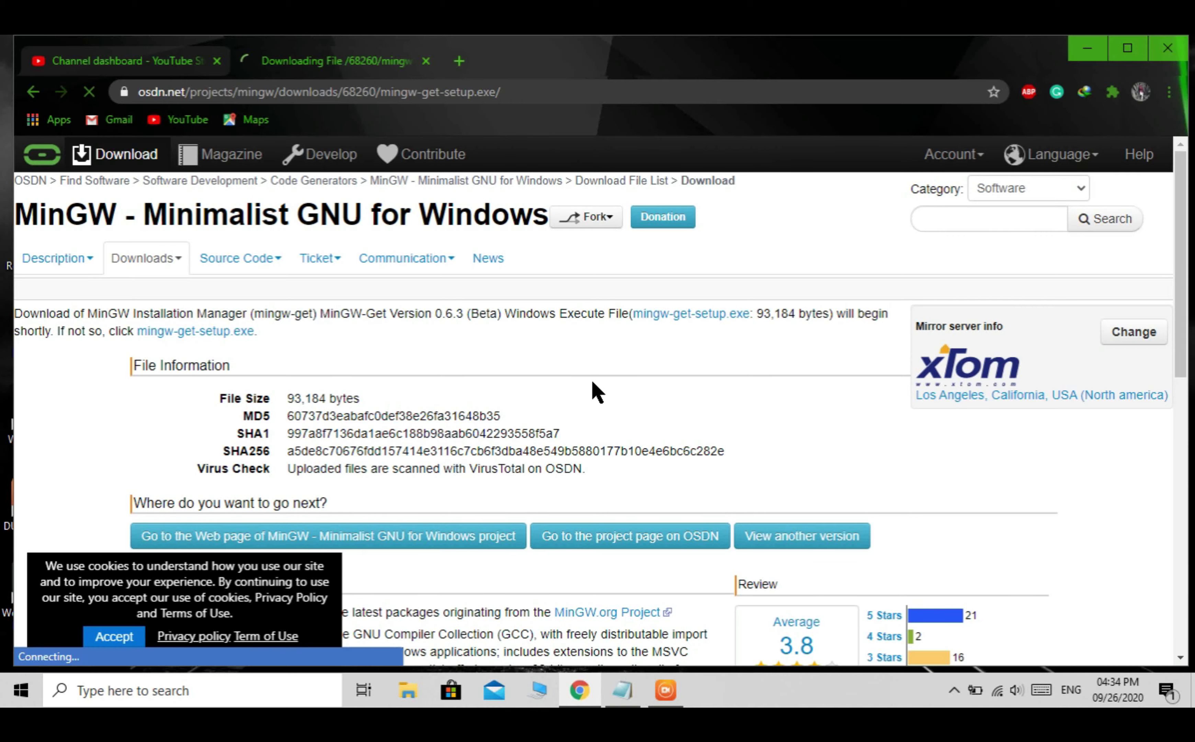
scroll(593, 382, "down", 7)
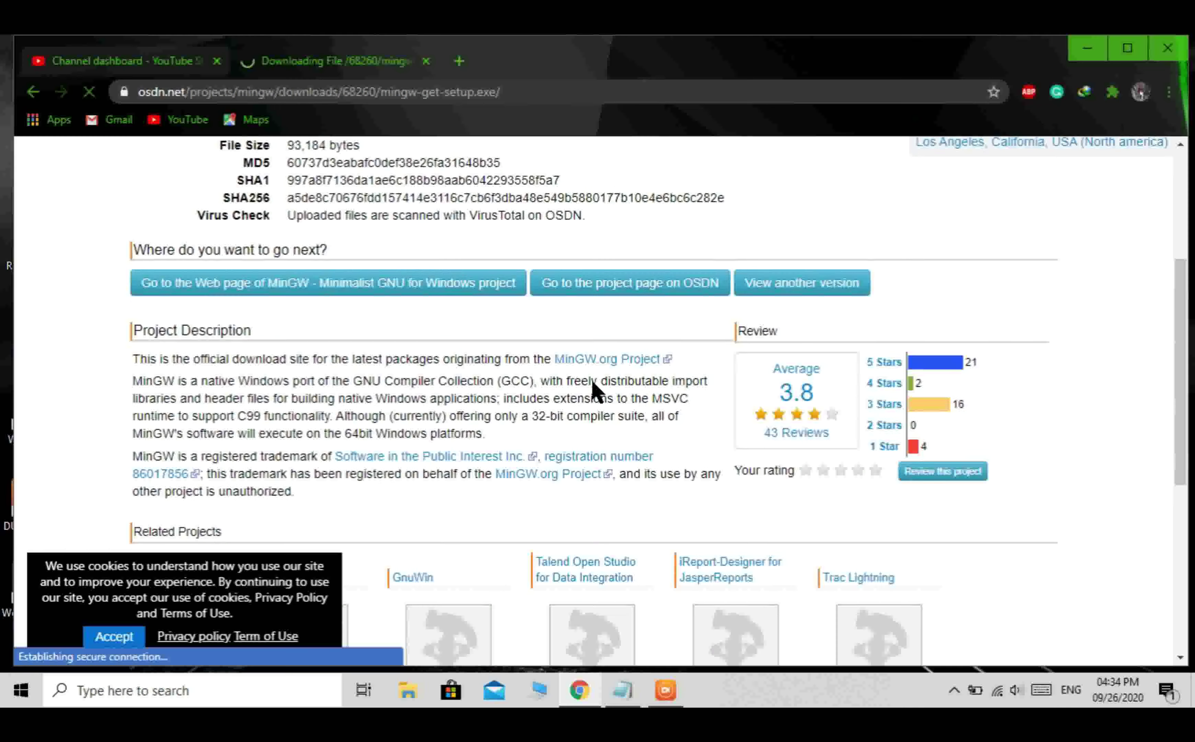
scroll(551, 418, "down", 2)
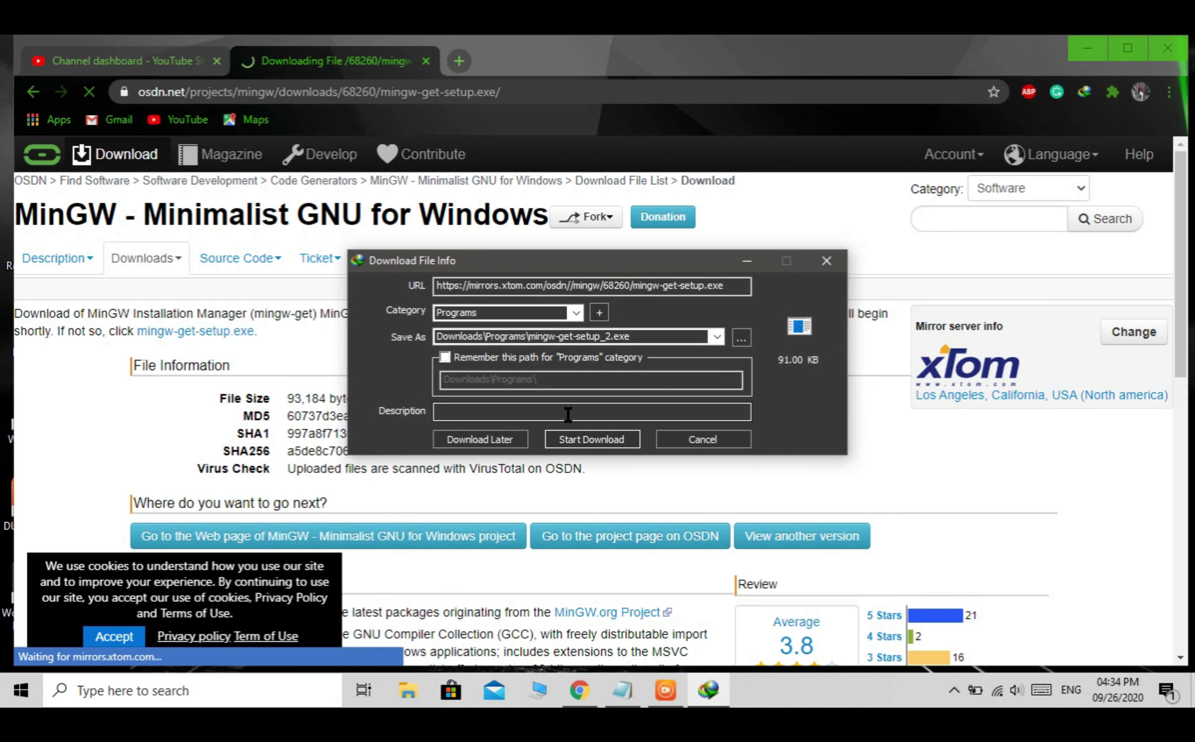
left_click(586, 443)
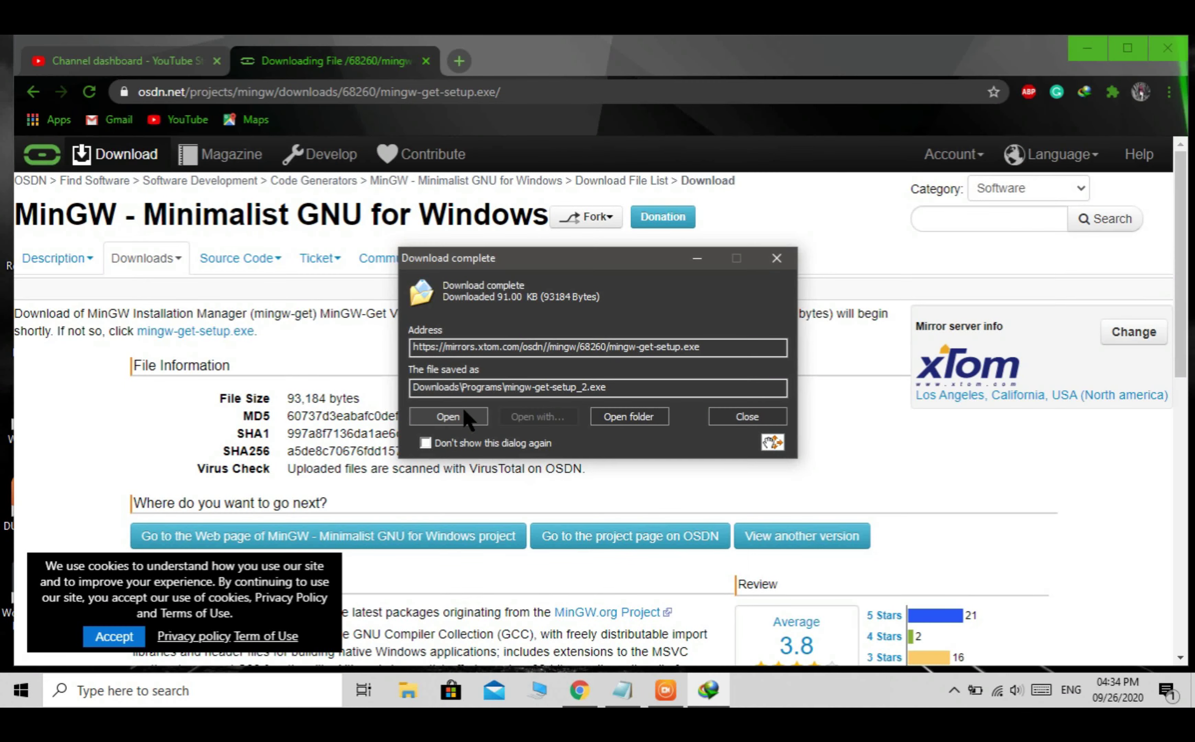
Minimize the browser, run the downloaded MinGW setup and proceed to the installation preferences with the C:\MinGW directory
left_click(1095, 51)
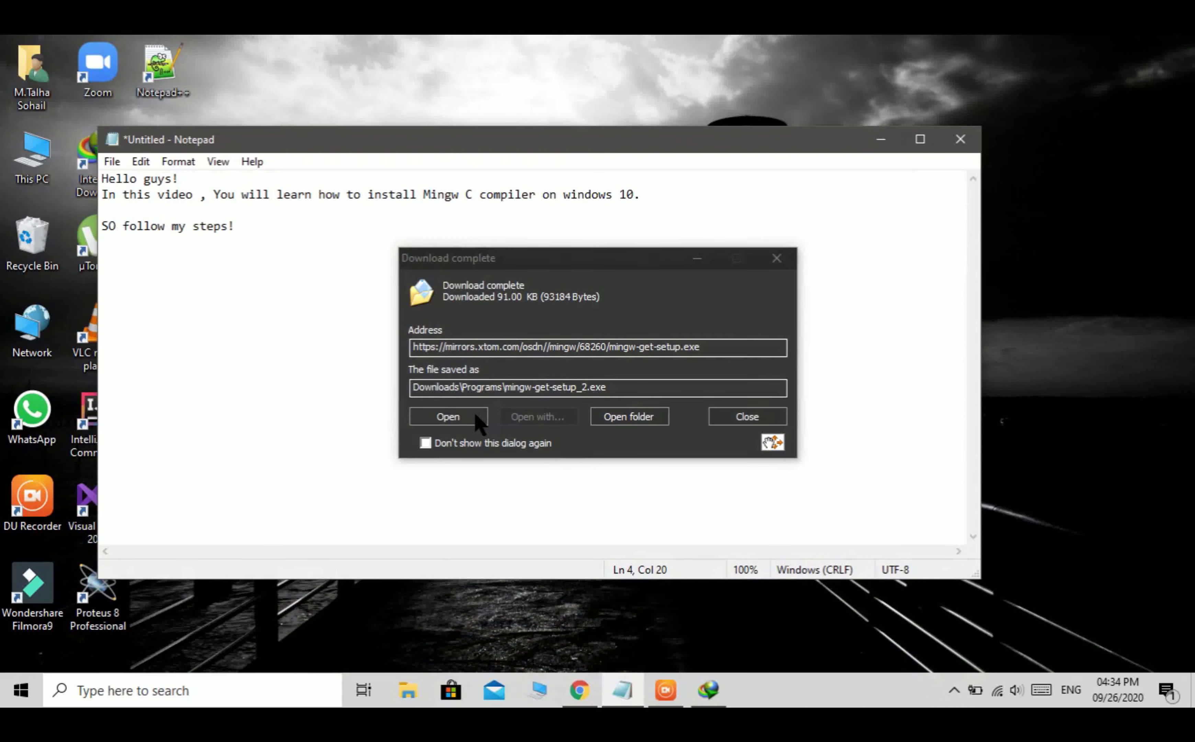
left_click(474, 415)
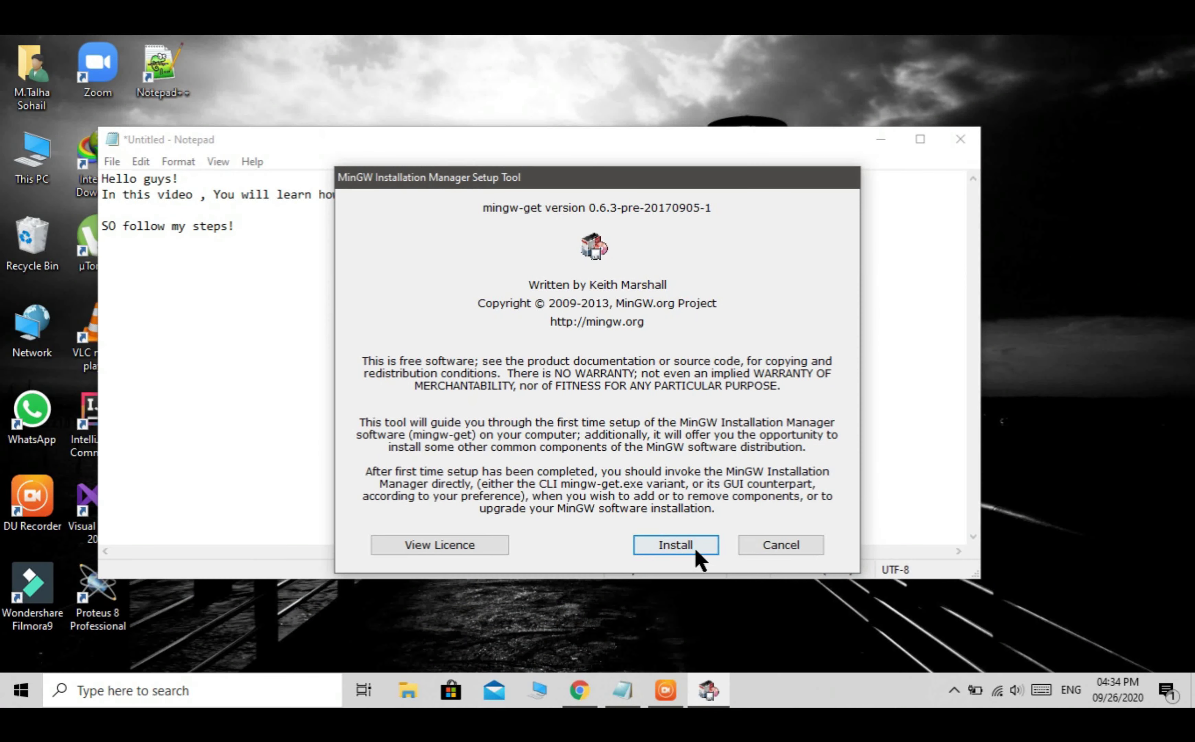
left_click(700, 559)
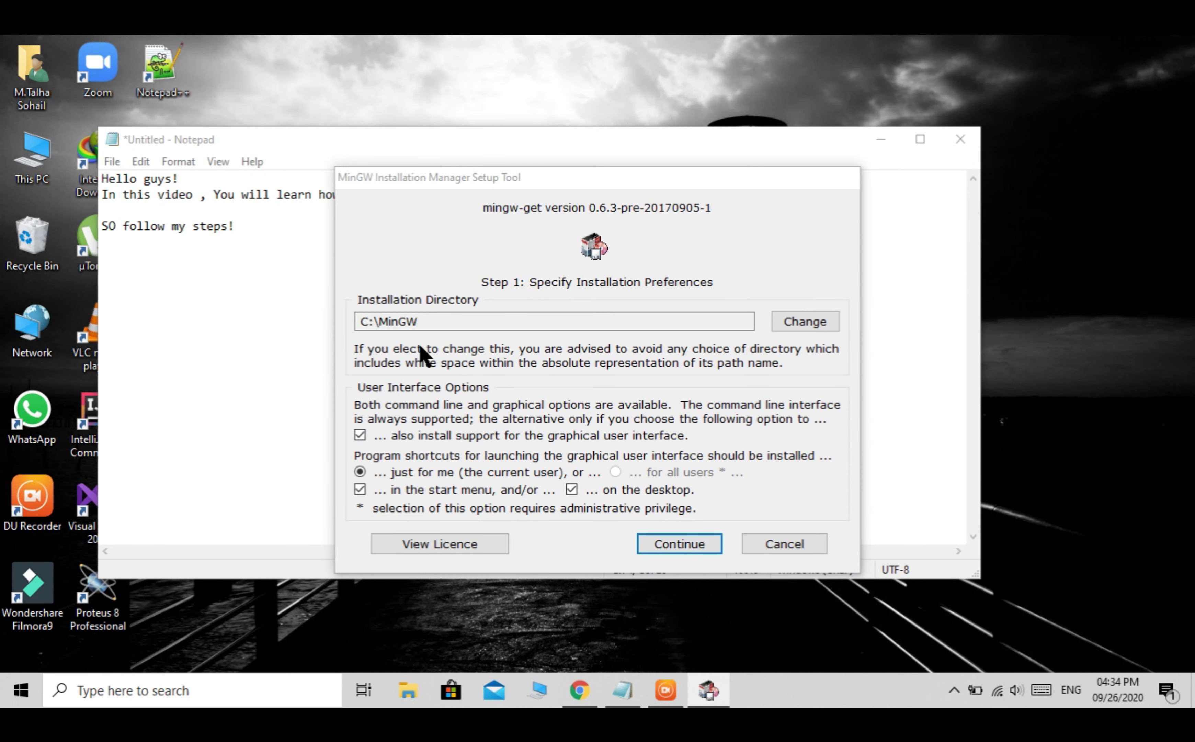
left_click_drag(427, 322, 400, 323)
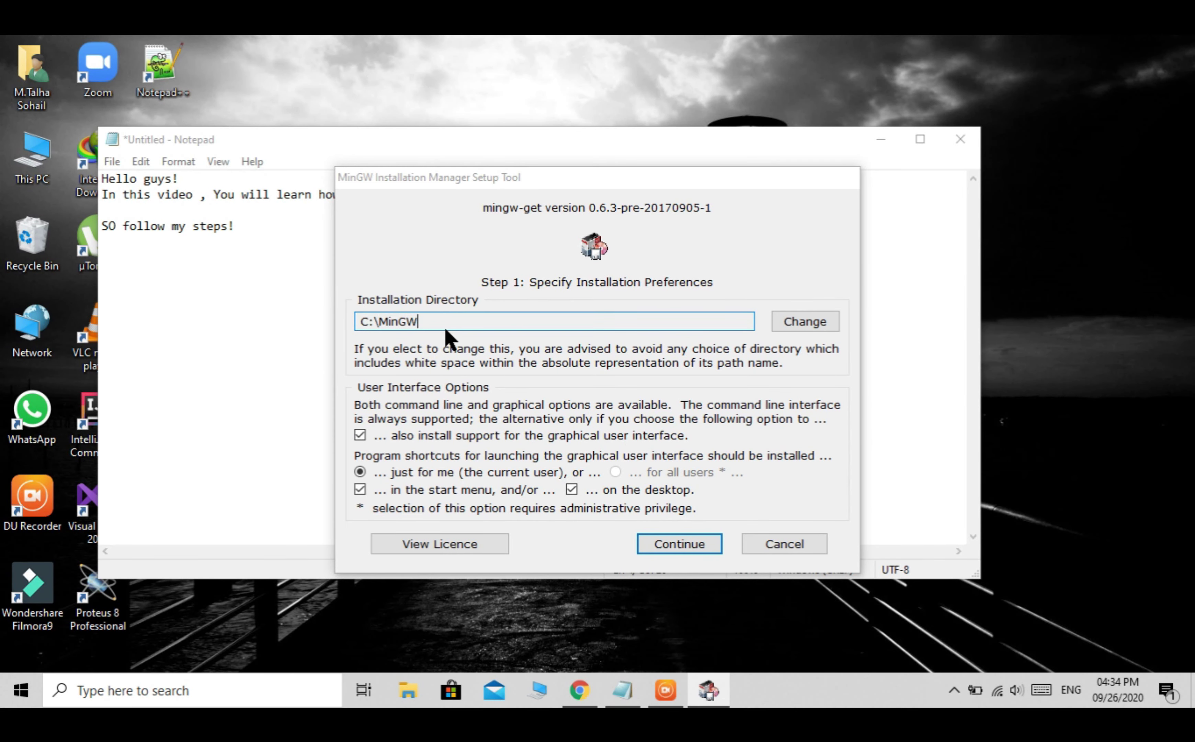
Switch to Notepad, replace all its text with "No change by default path" and minimize the window
left_click(256, 321)
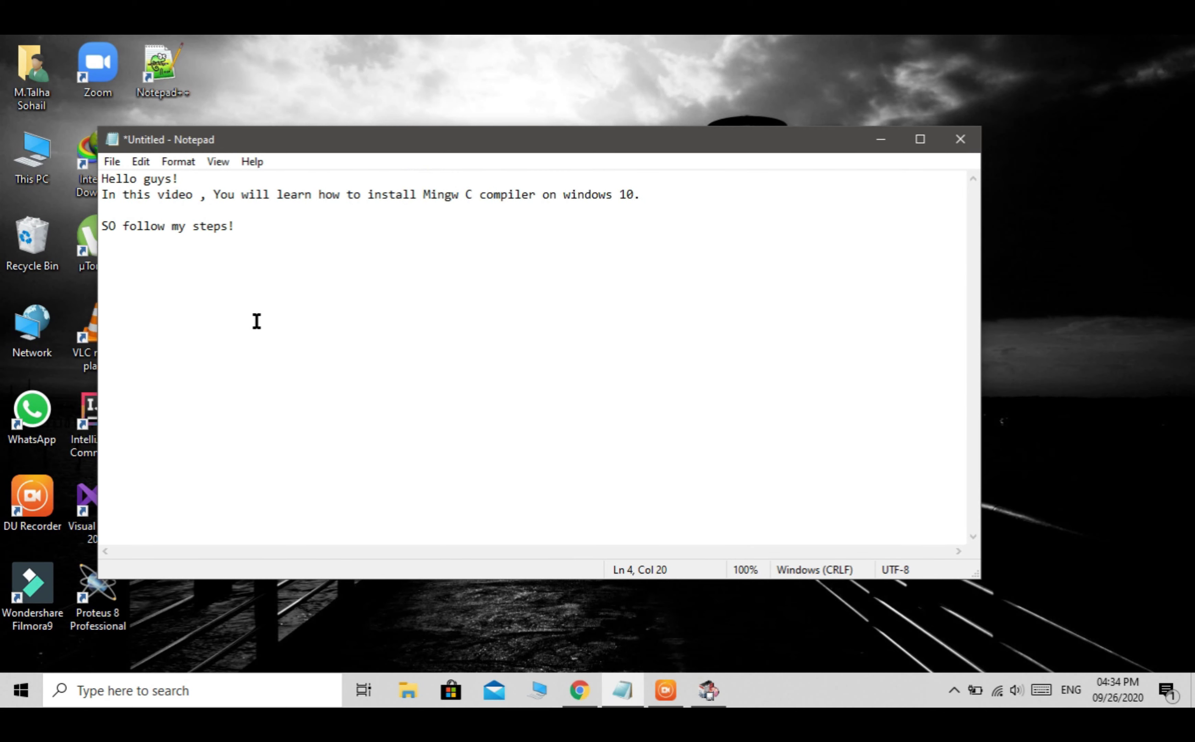
key("ctrl+a")
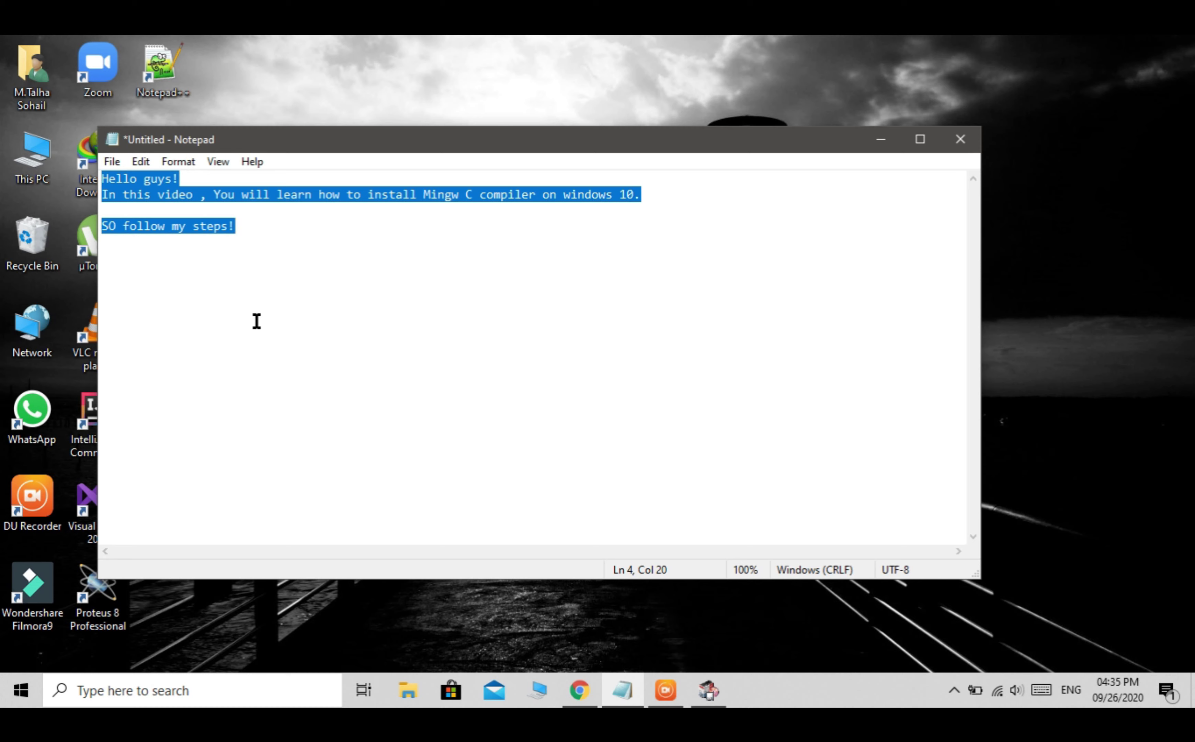
type("No c")
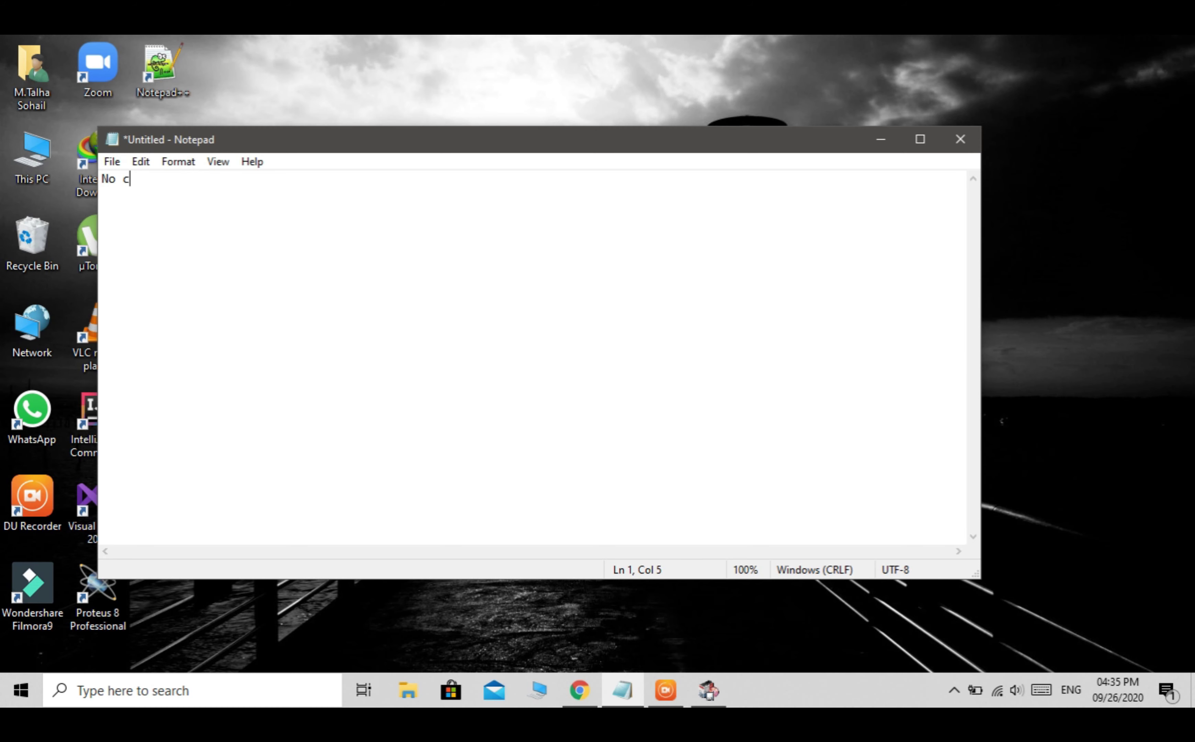
type("hnage")
key("BackSpace")
key("BackSpace")
key("BackSpace")
key("BackSpace")
type("ange by default patg")
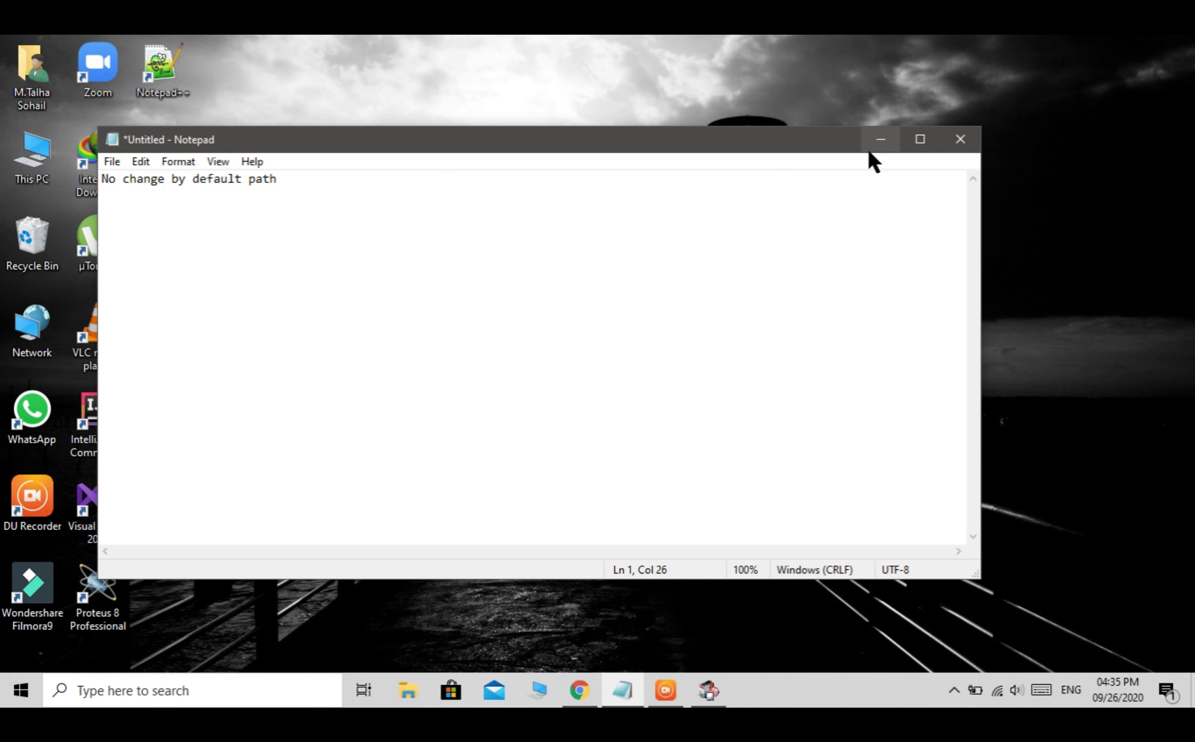
left_click(881, 139)
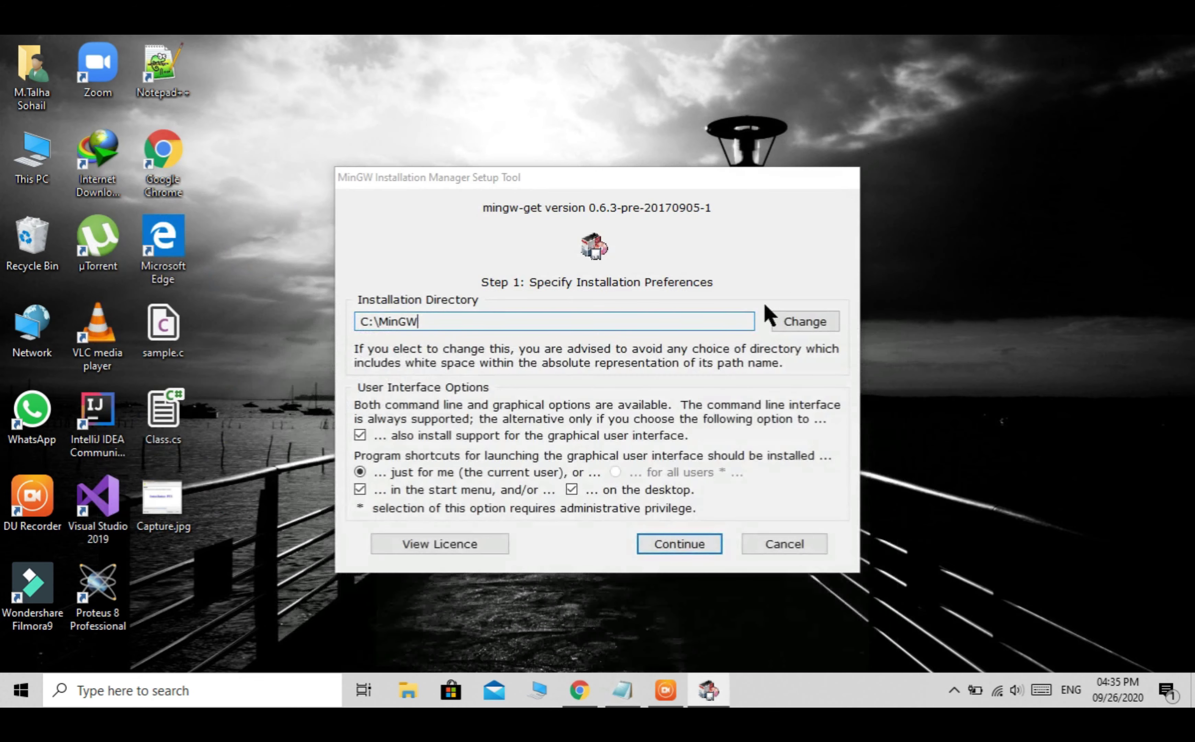
Continue with the default C:\MinGW directory and choose to reinstall mingw-get
left_click(675, 543)
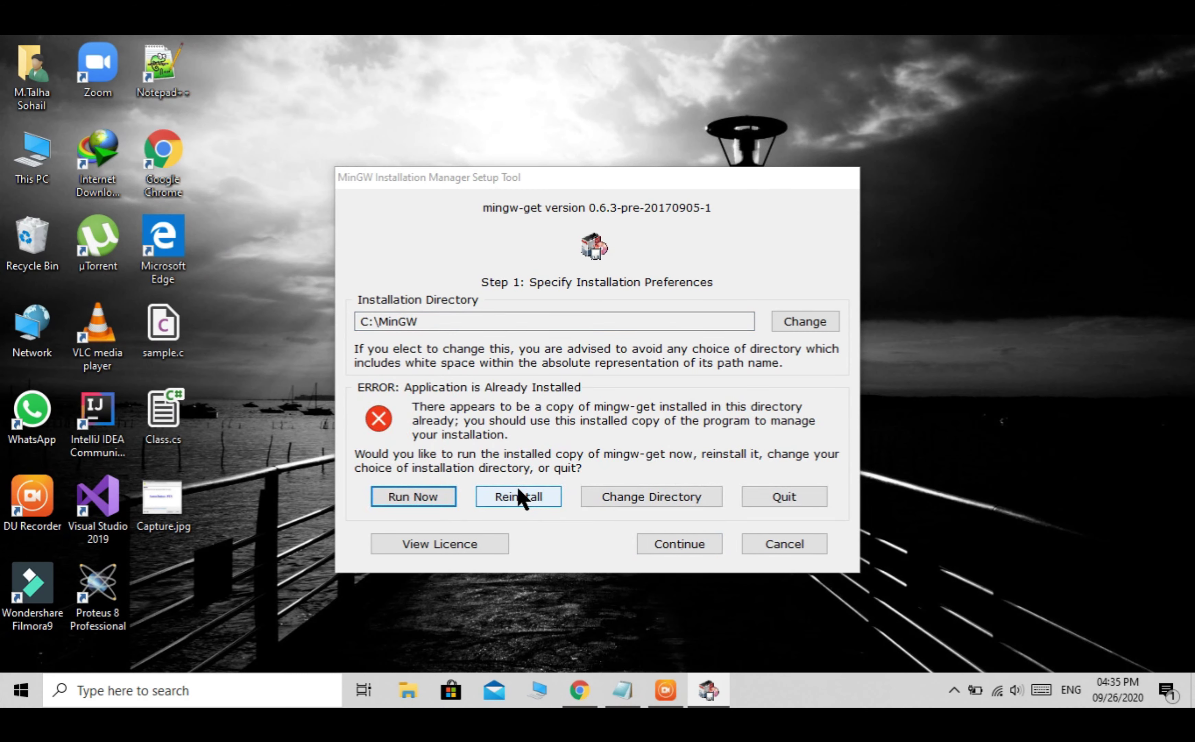
left_click(539, 494)
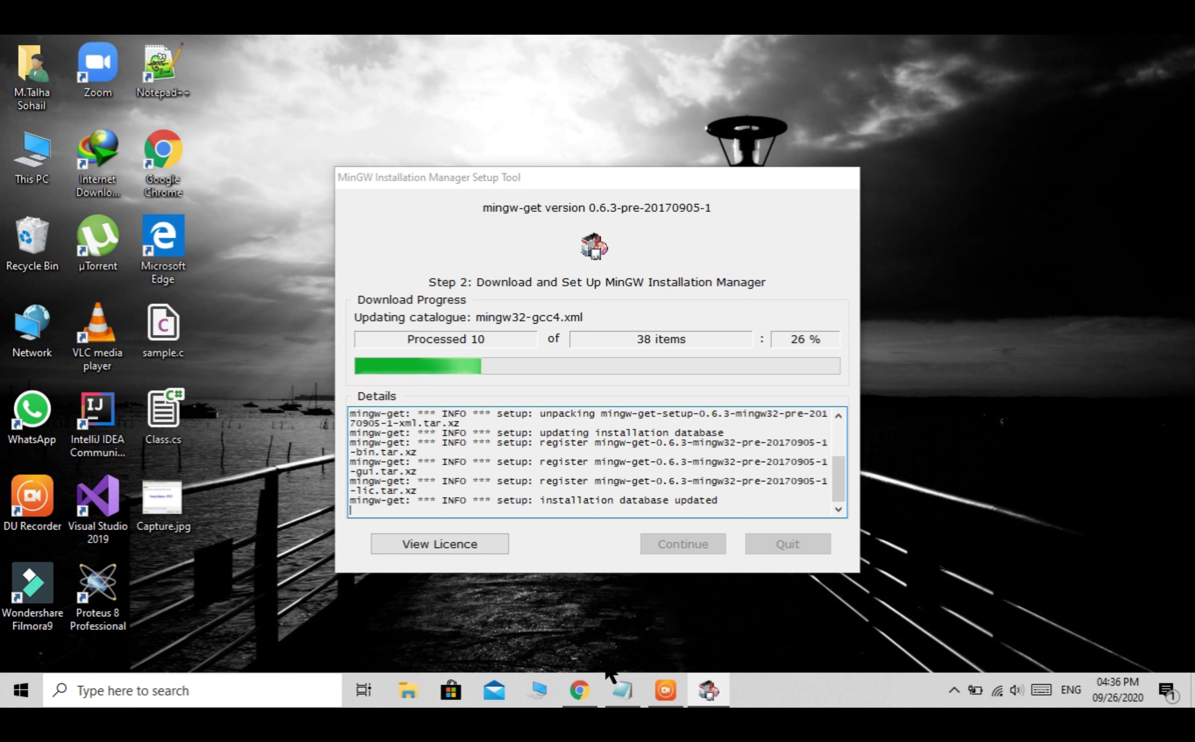
mouse_move(619, 693)
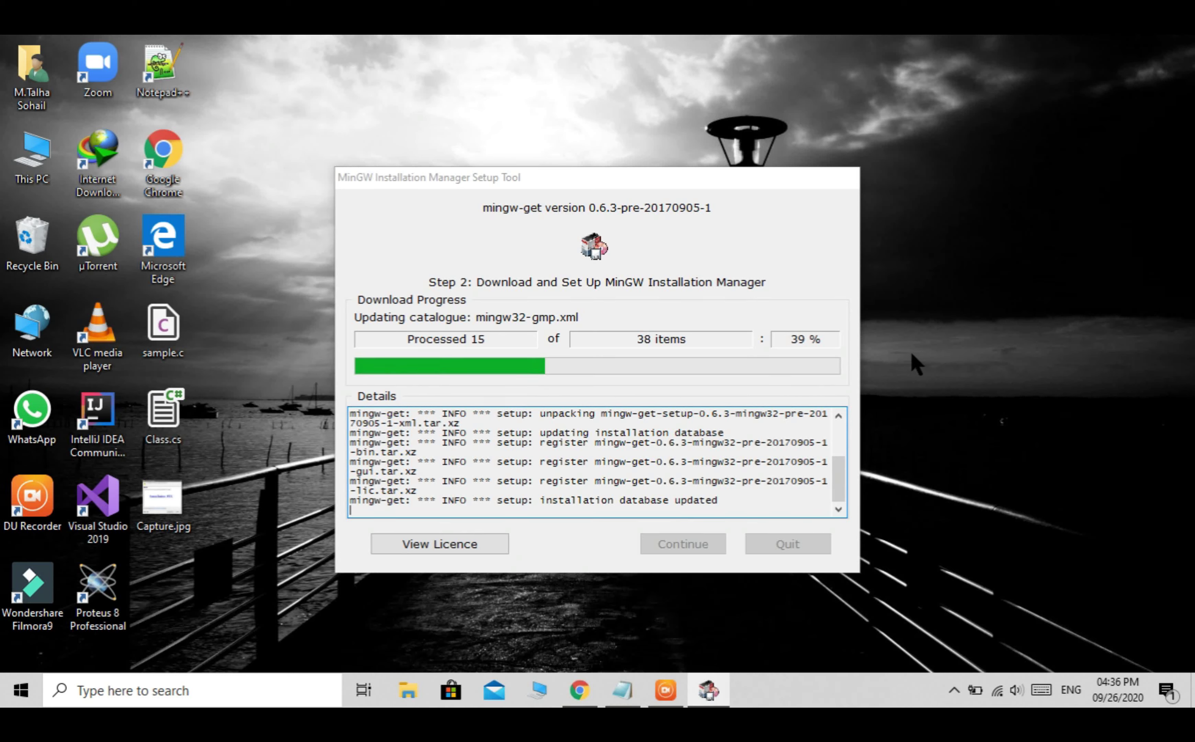
left_click(662, 691)
left_click(663, 692)
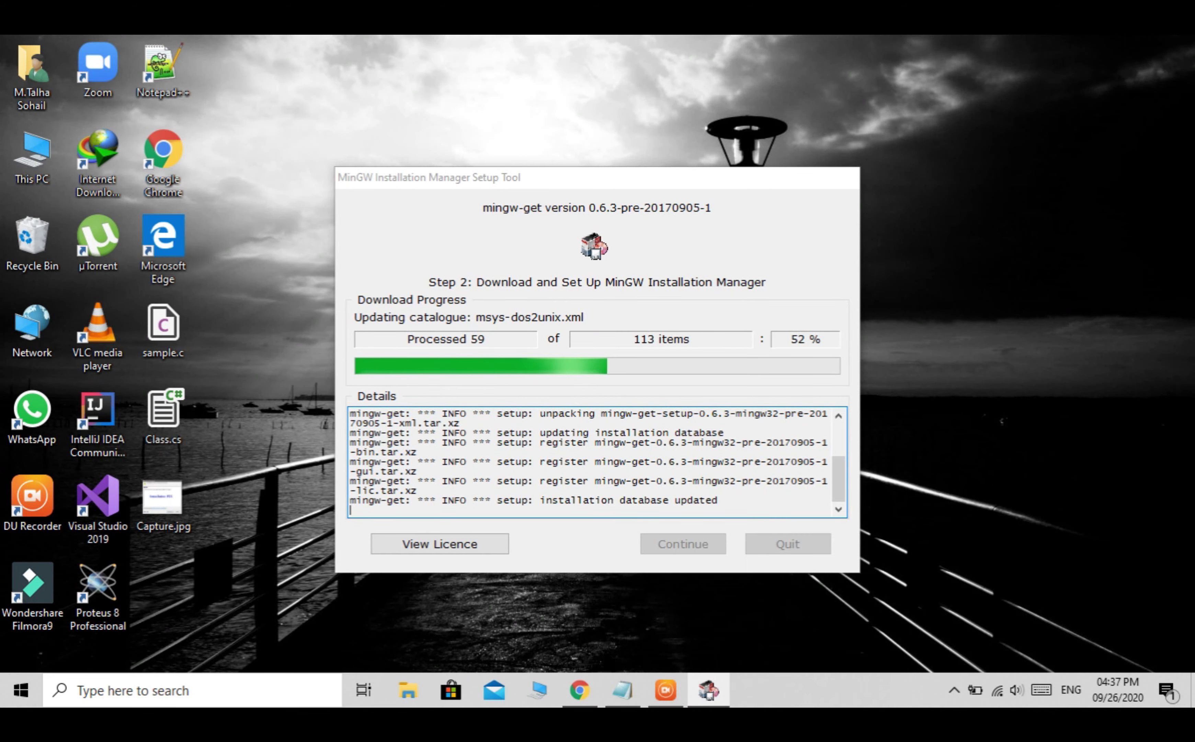
Switch to Notepad and replace its text with a note beginning "it will take"
left_click(621, 690)
key("ctrl+a")
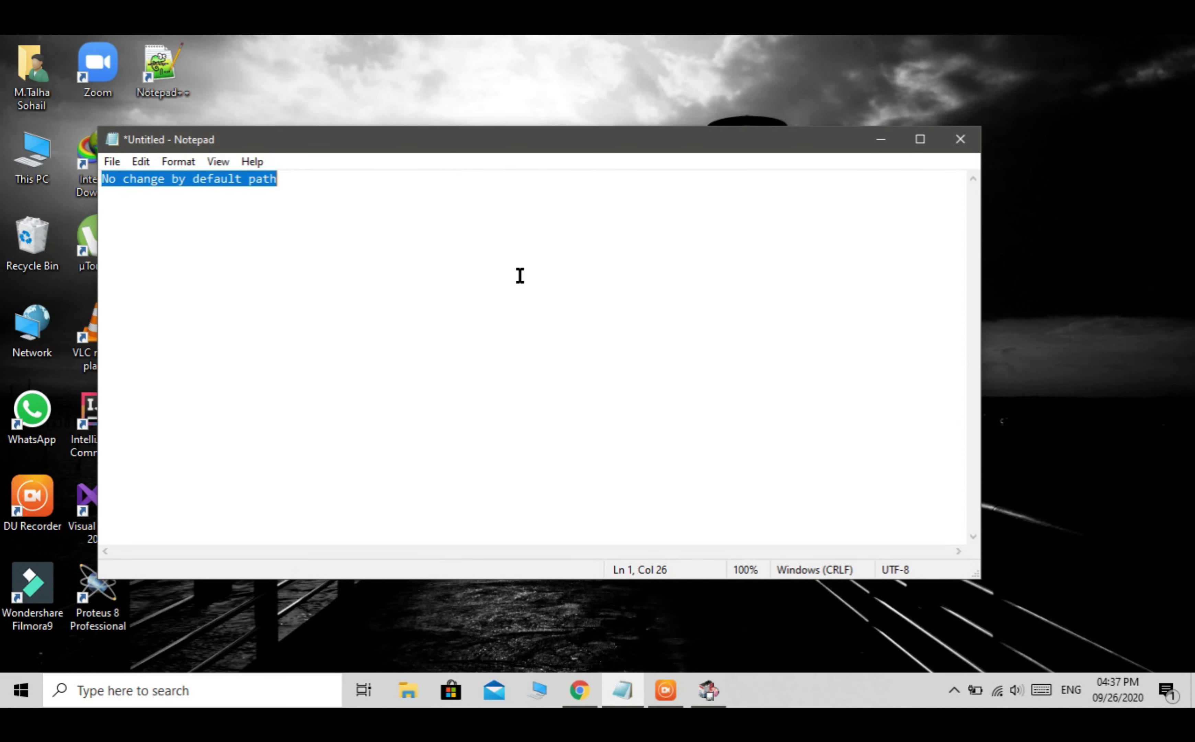
type("it will ")
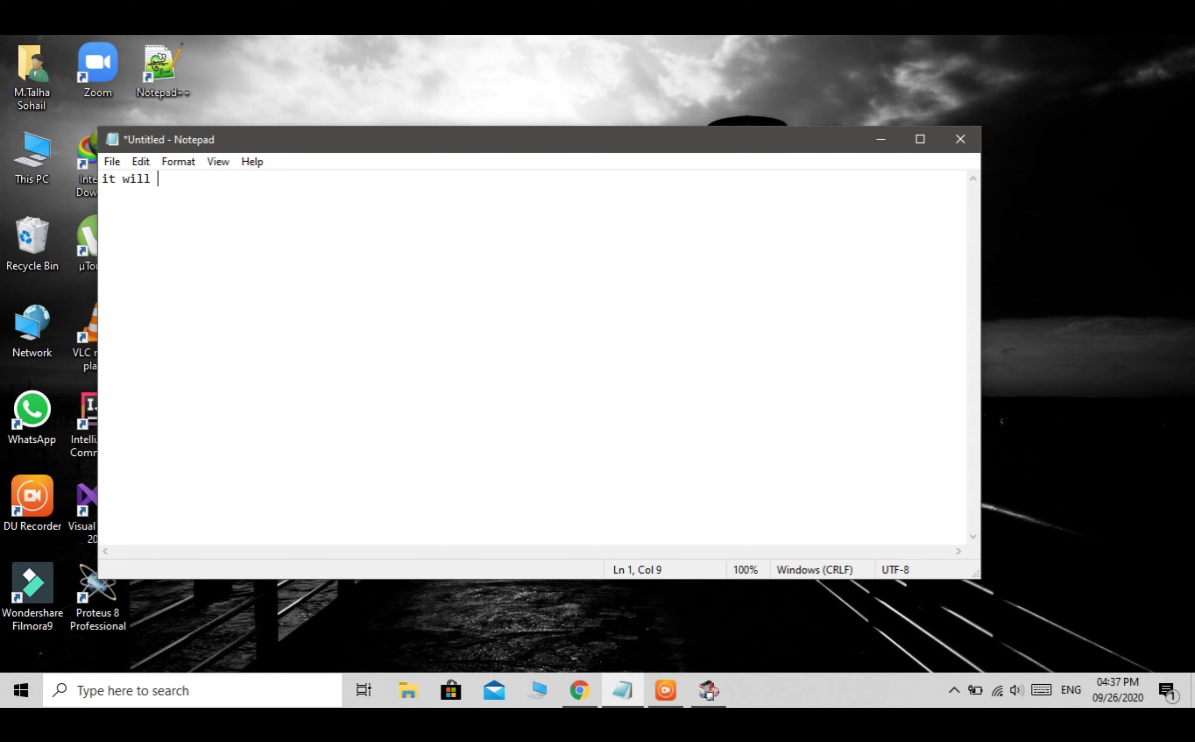
type("take so")
type("im")
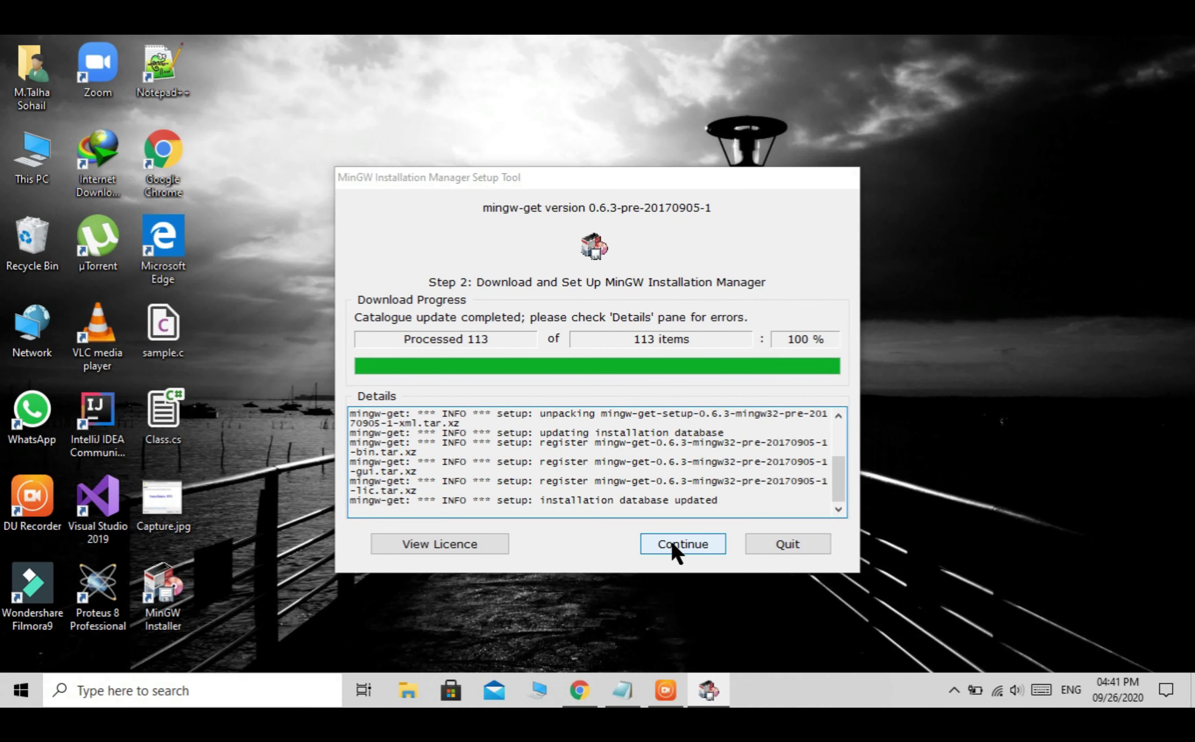
Continue to the MinGW Installation Manager and mark mingw32-base-bin and mingw32-gcc-g++-bin for installation
left_click(676, 549)
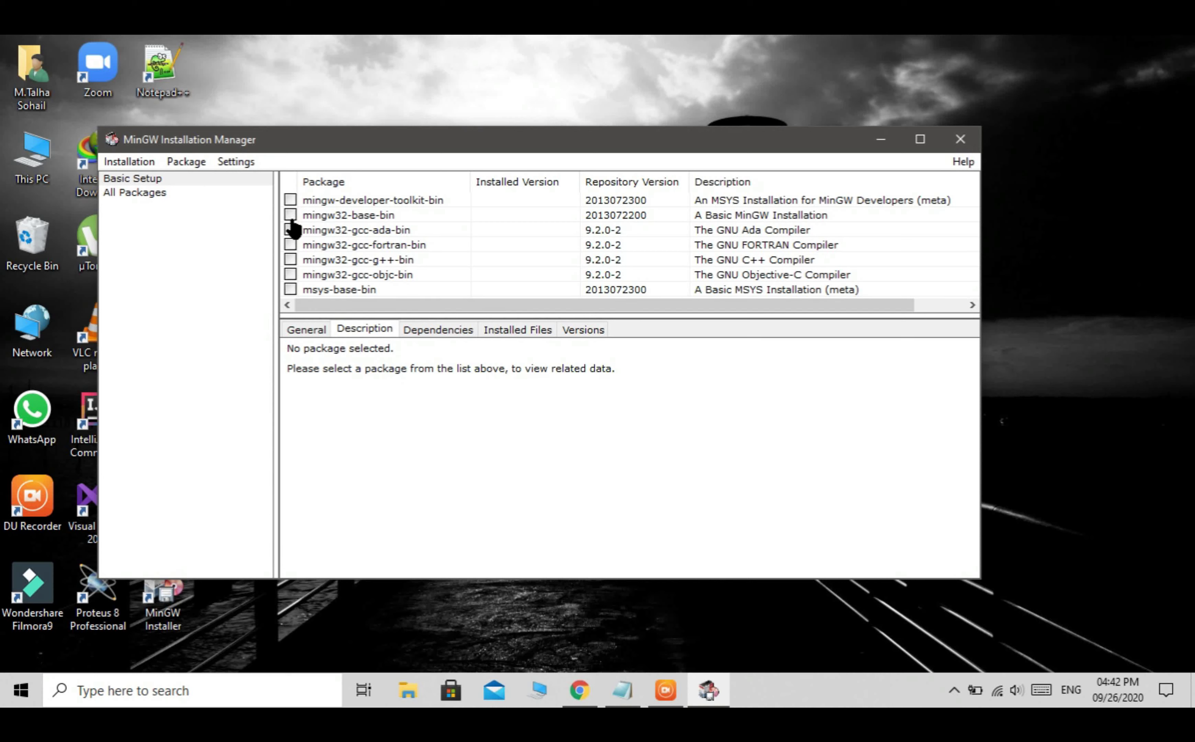
left_click(291, 216)
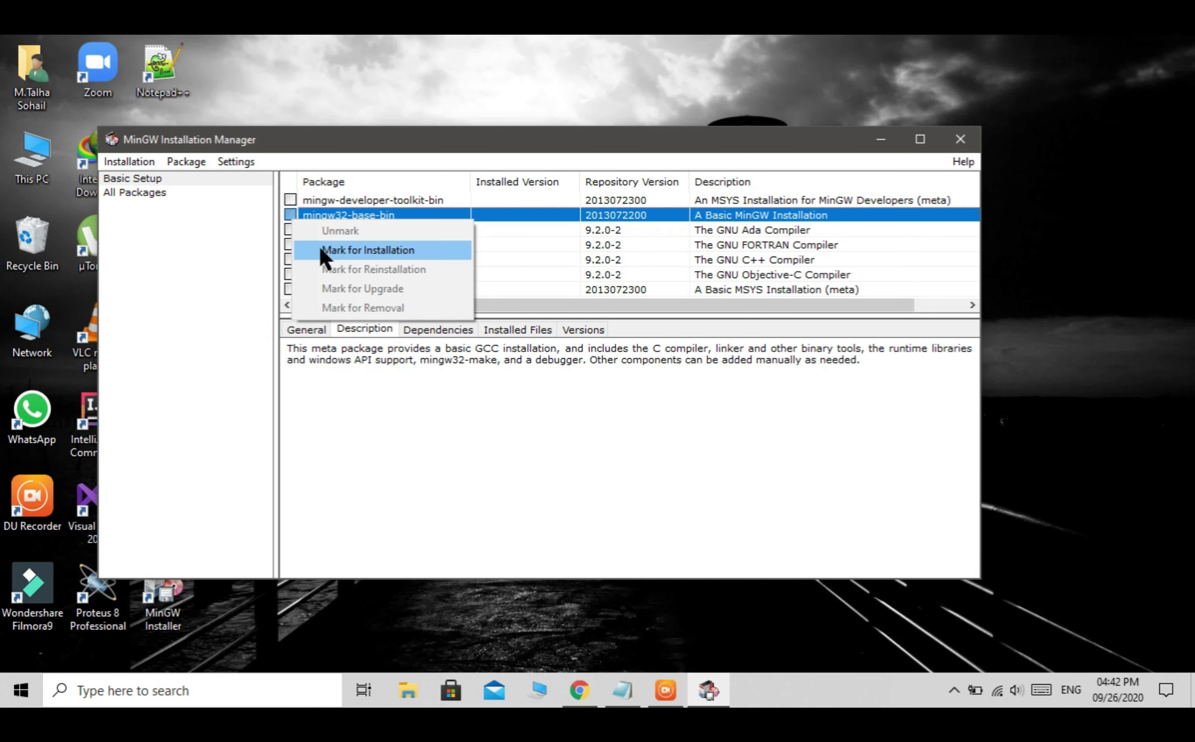
left_click(322, 250)
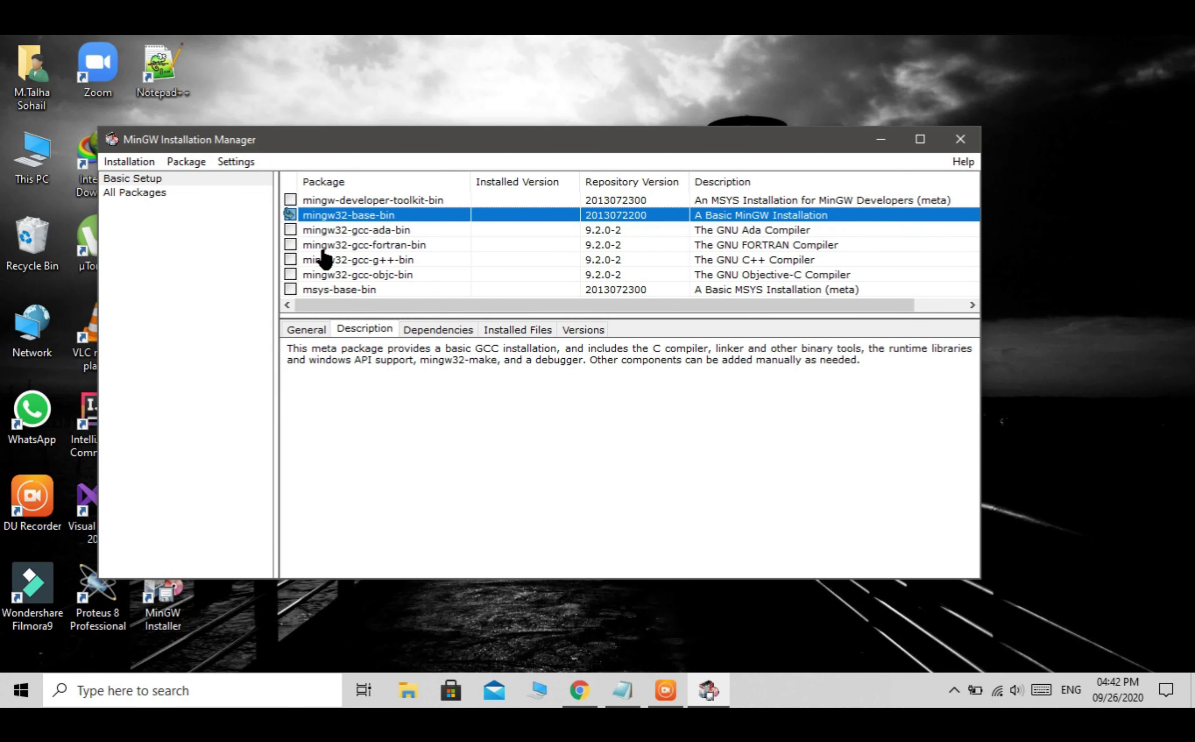
left_click(290, 260)
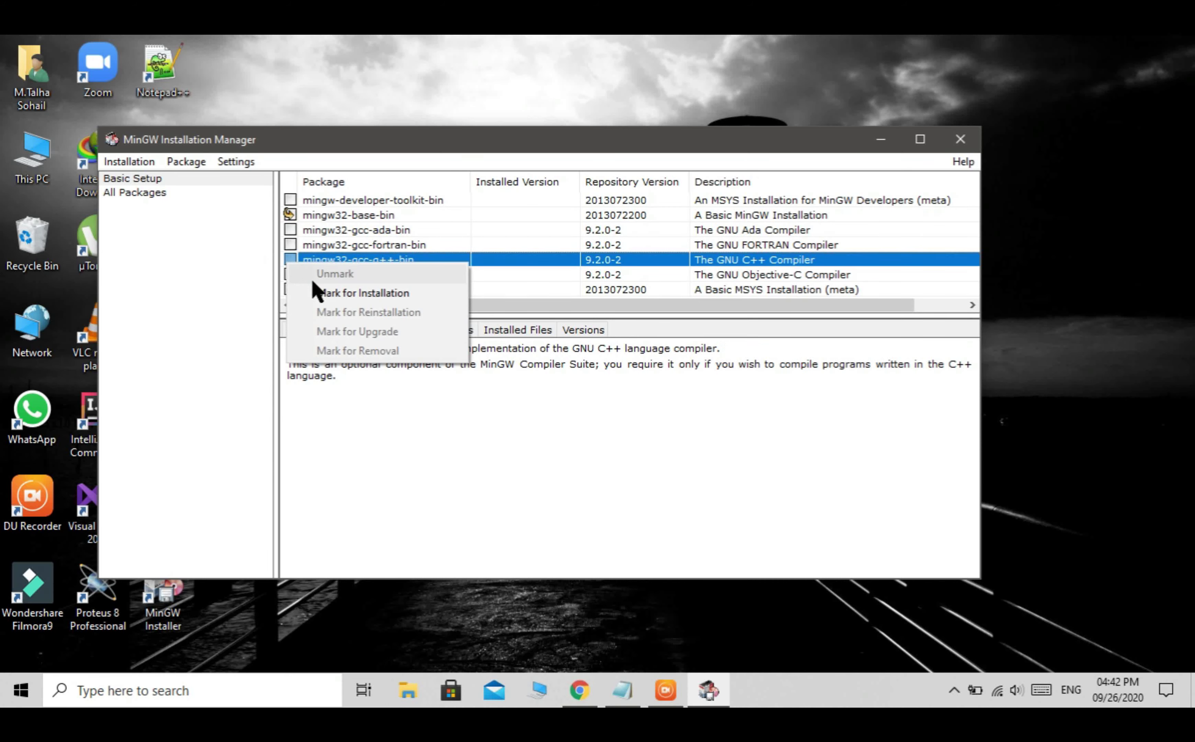
left_click(319, 293)
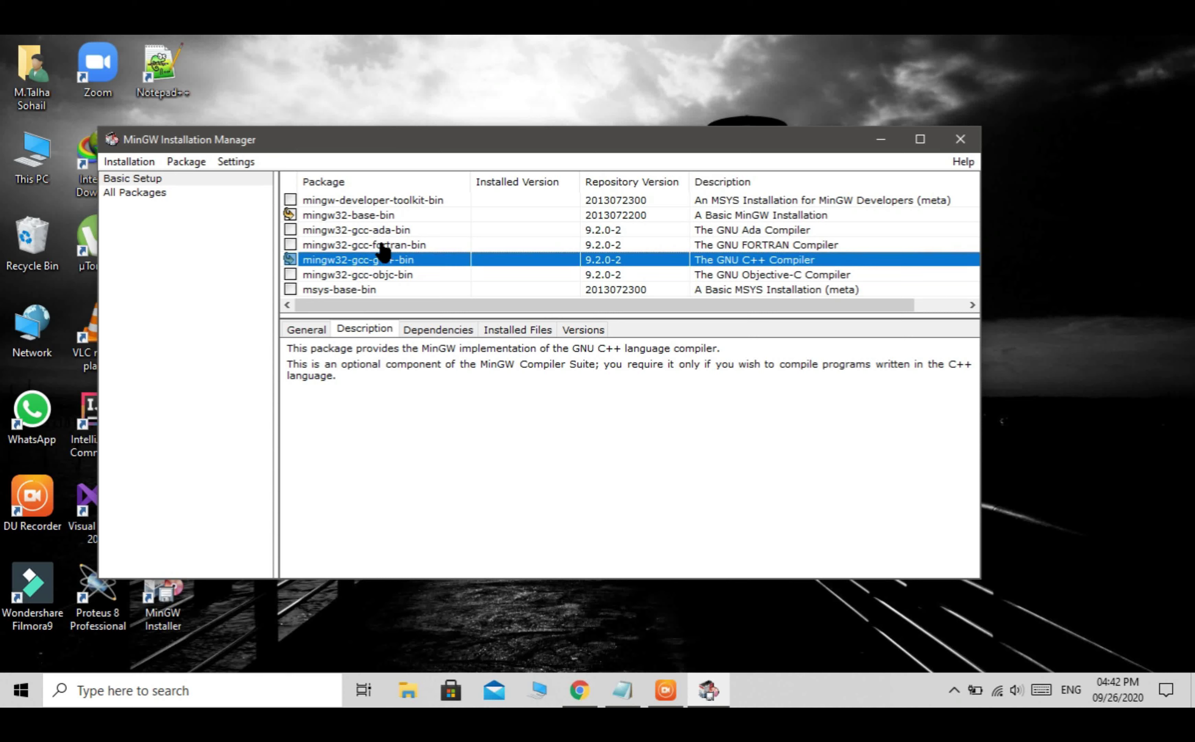
Apply the pending package changes to start downloading and installing the marked MinGW packages
left_click(230, 247)
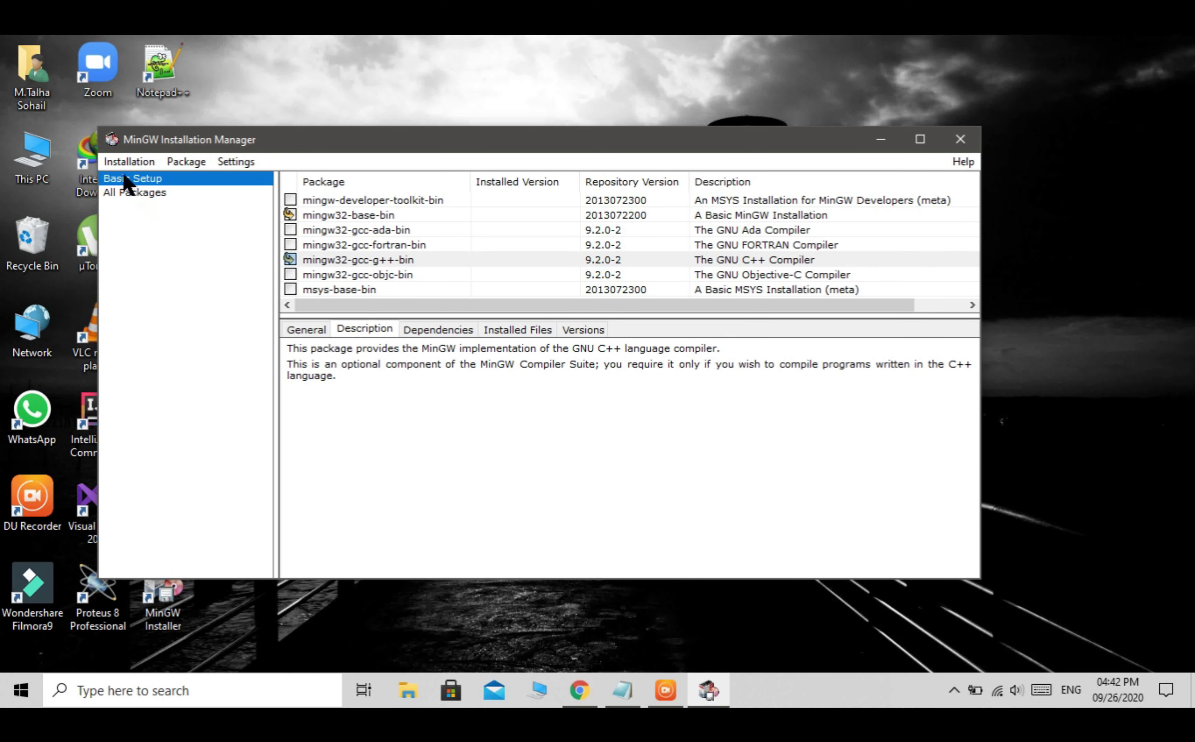
left_click(114, 162)
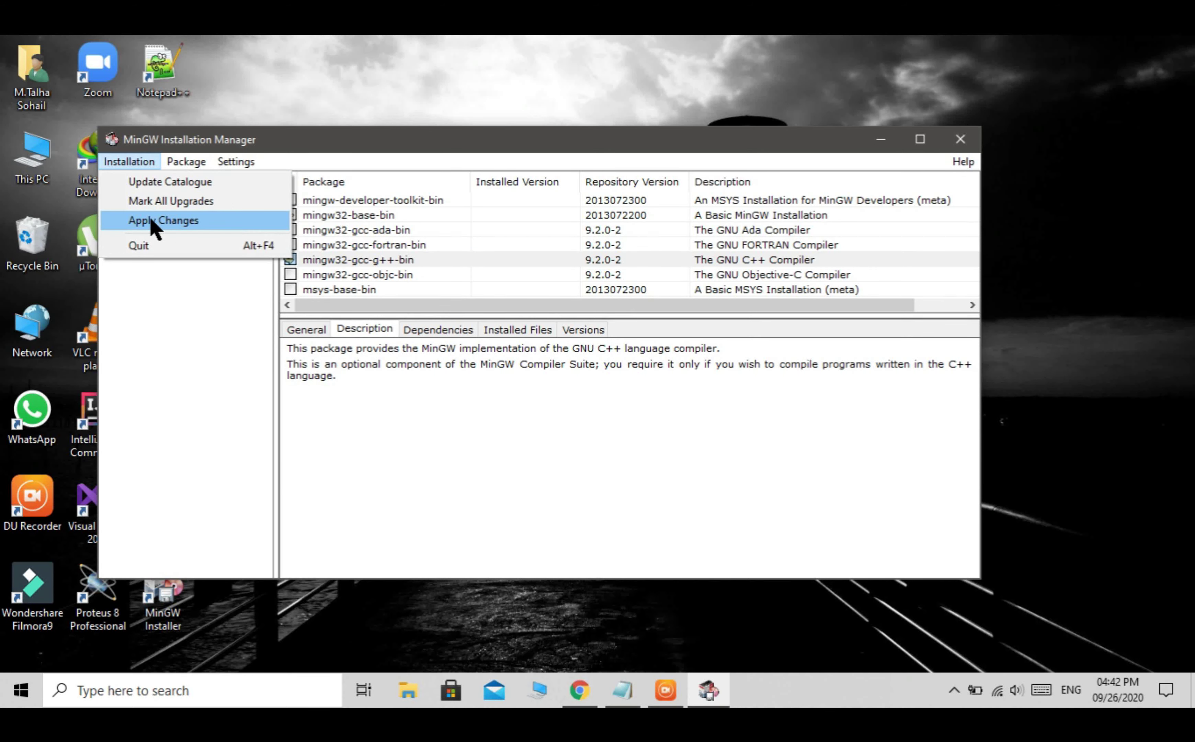
left_click(152, 221)
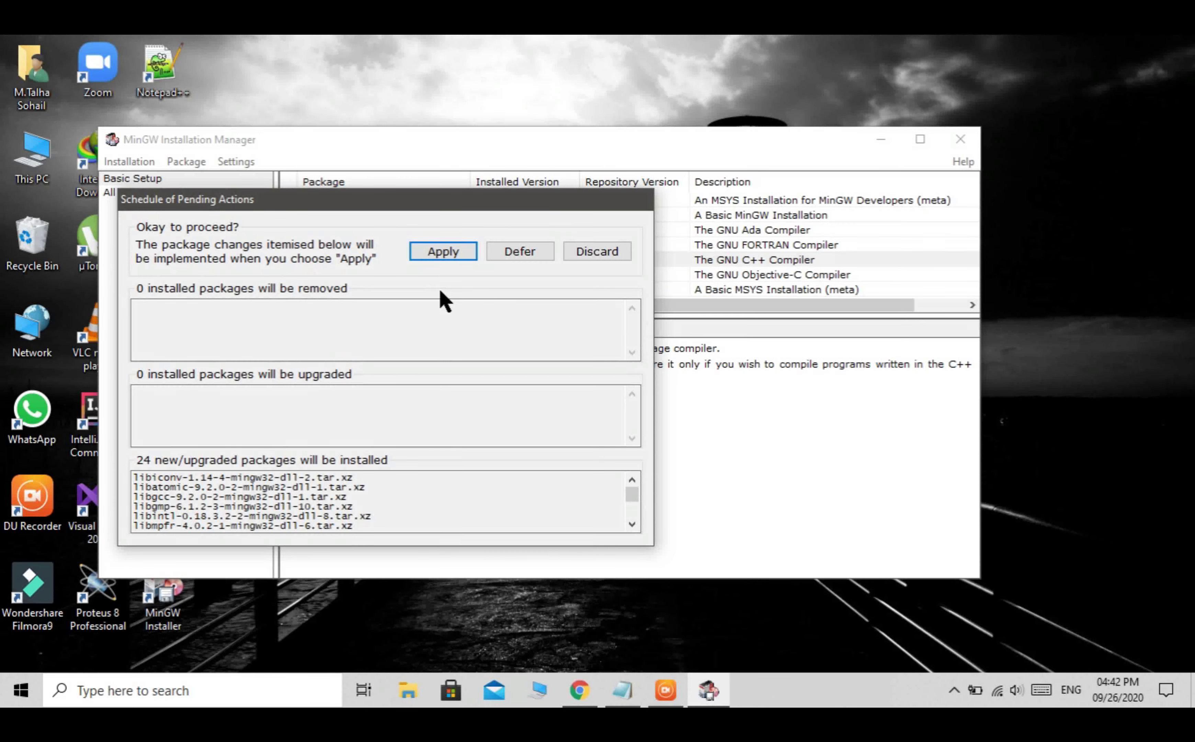
left_click(443, 252)
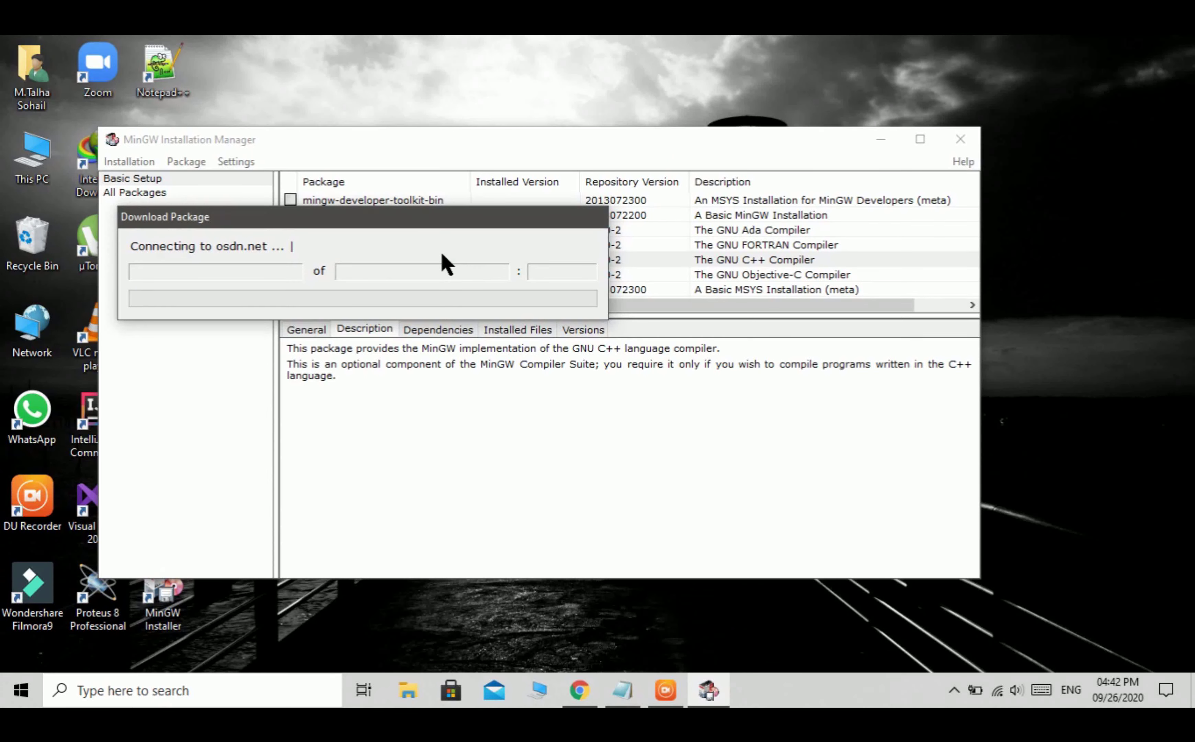
left_click_drag(423, 222, 486, 217)
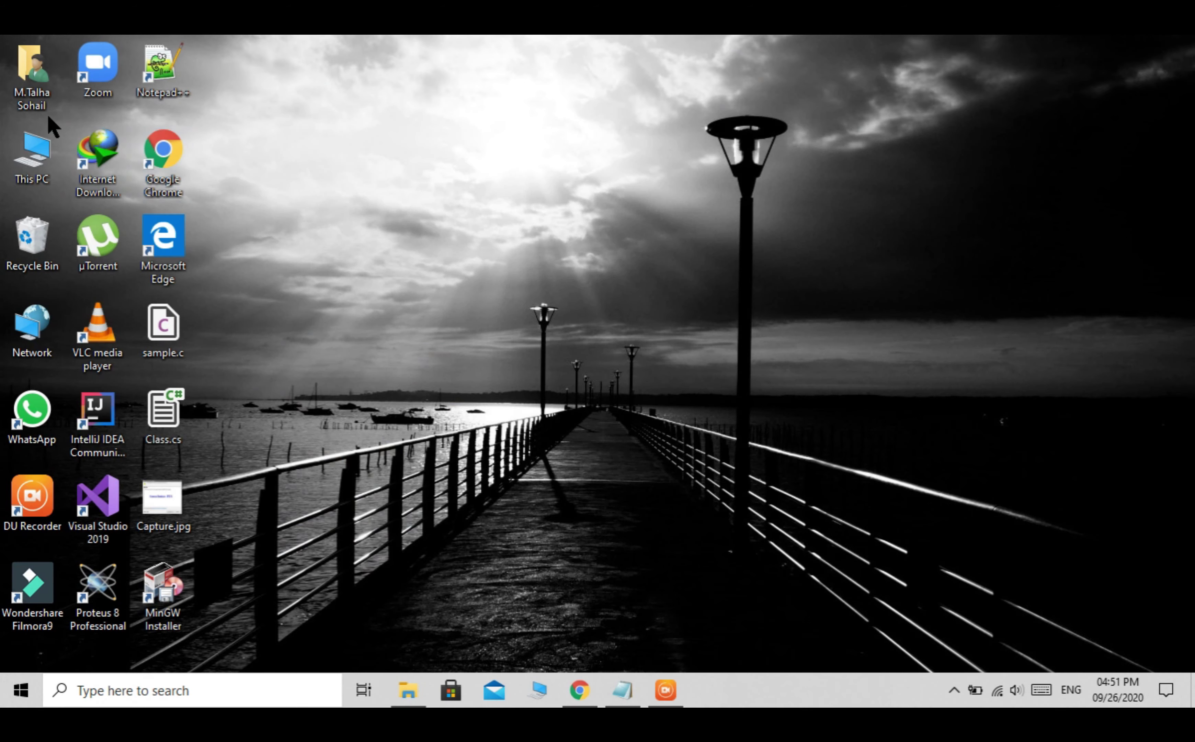
Open the MinGW bin folder on Local Disk (C:) and copy its path, C:\MinGW\bin
double_click(26, 156)
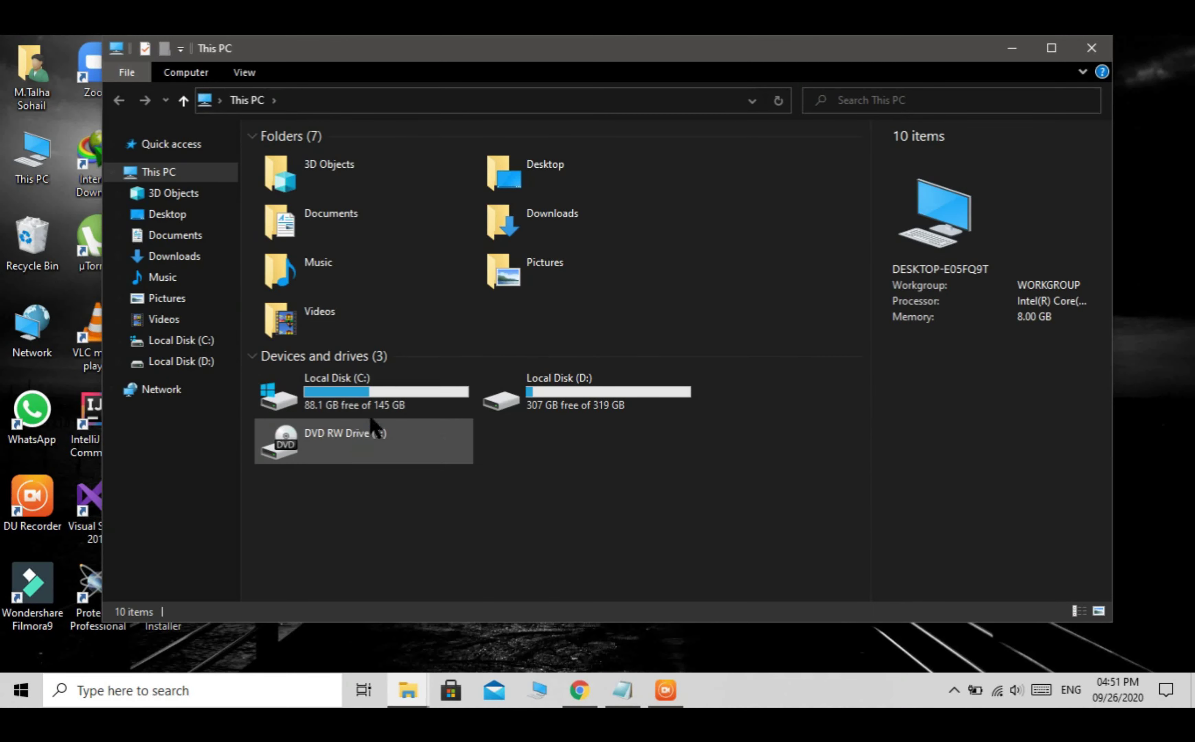
left_click(377, 410)
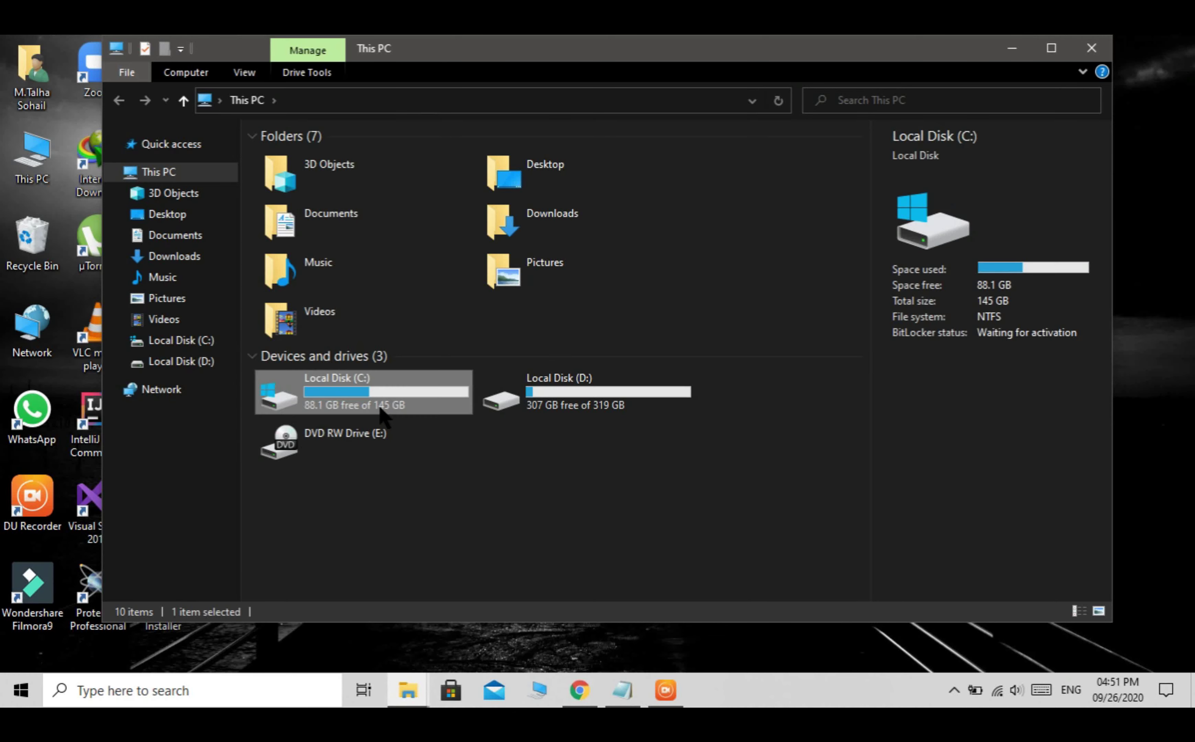
double_click(382, 409)
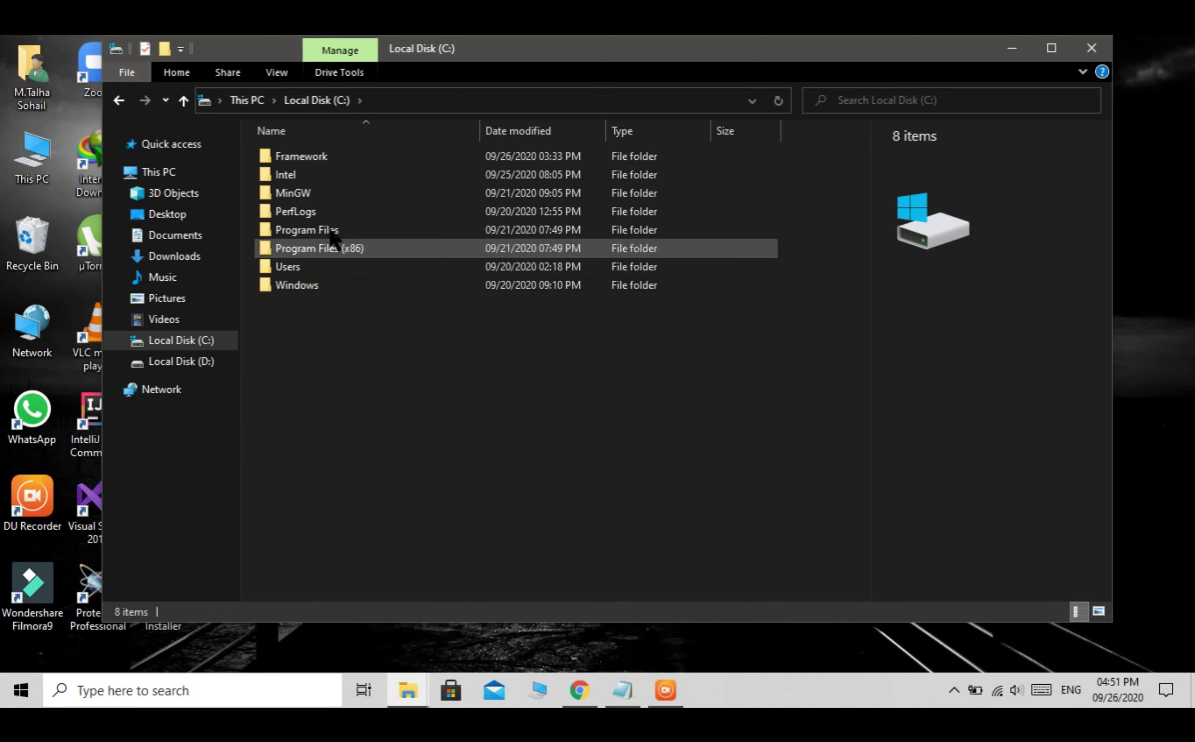
double_click(299, 196)
double_click(289, 157)
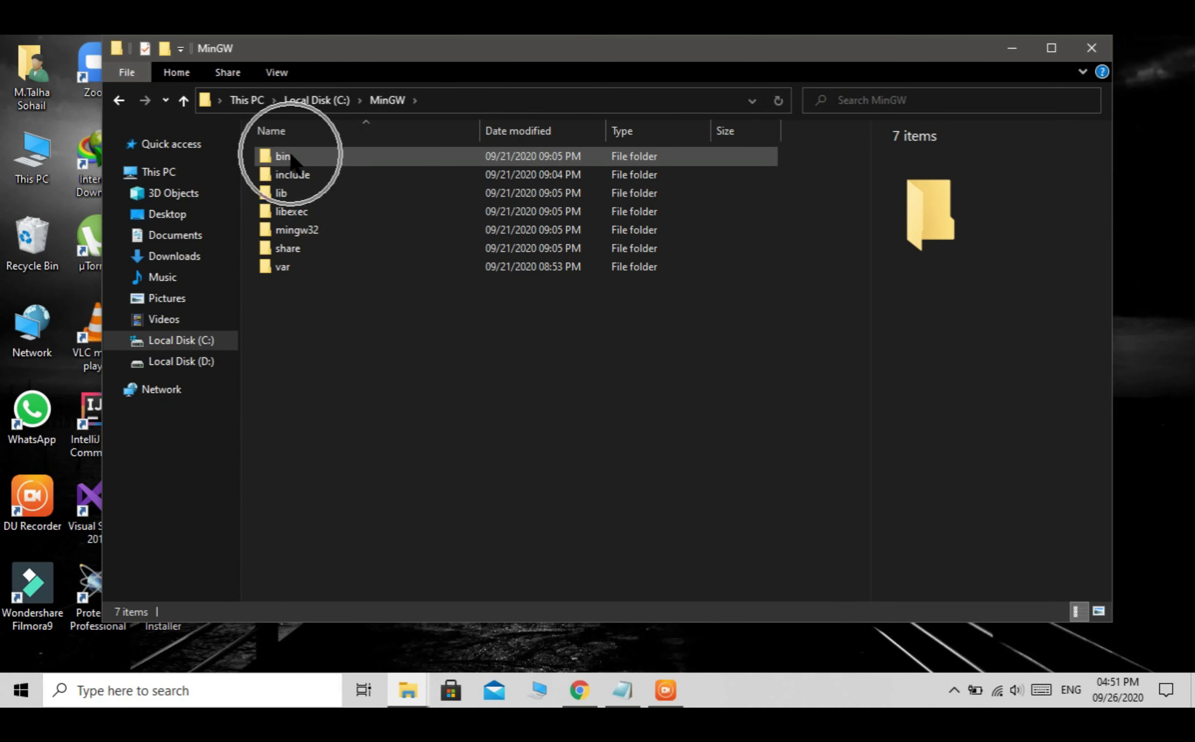
left_click(545, 100)
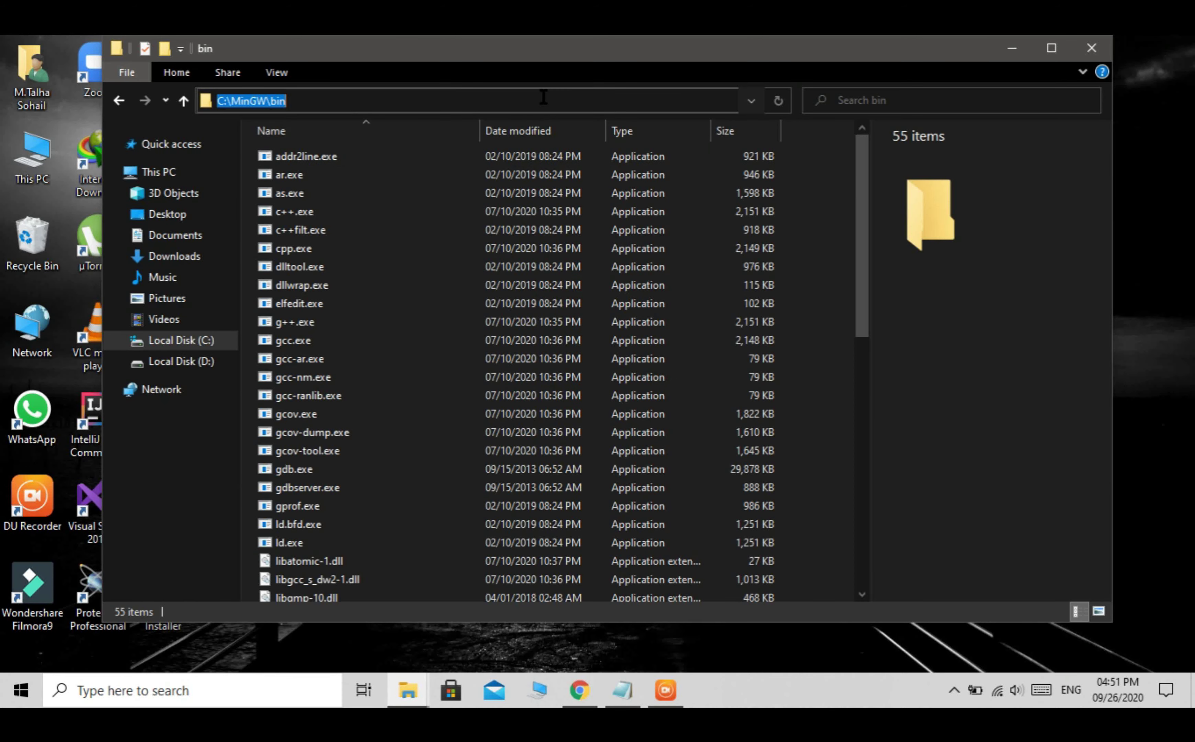
right_click(310, 100)
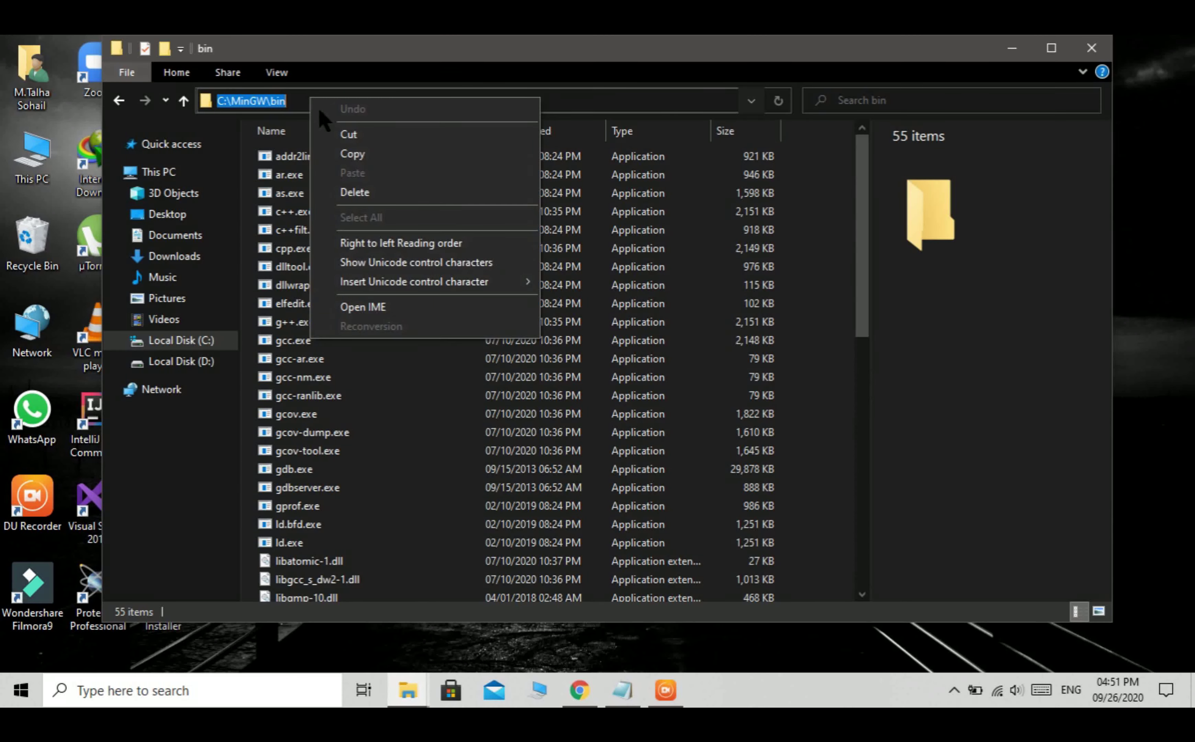
left_click(353, 155)
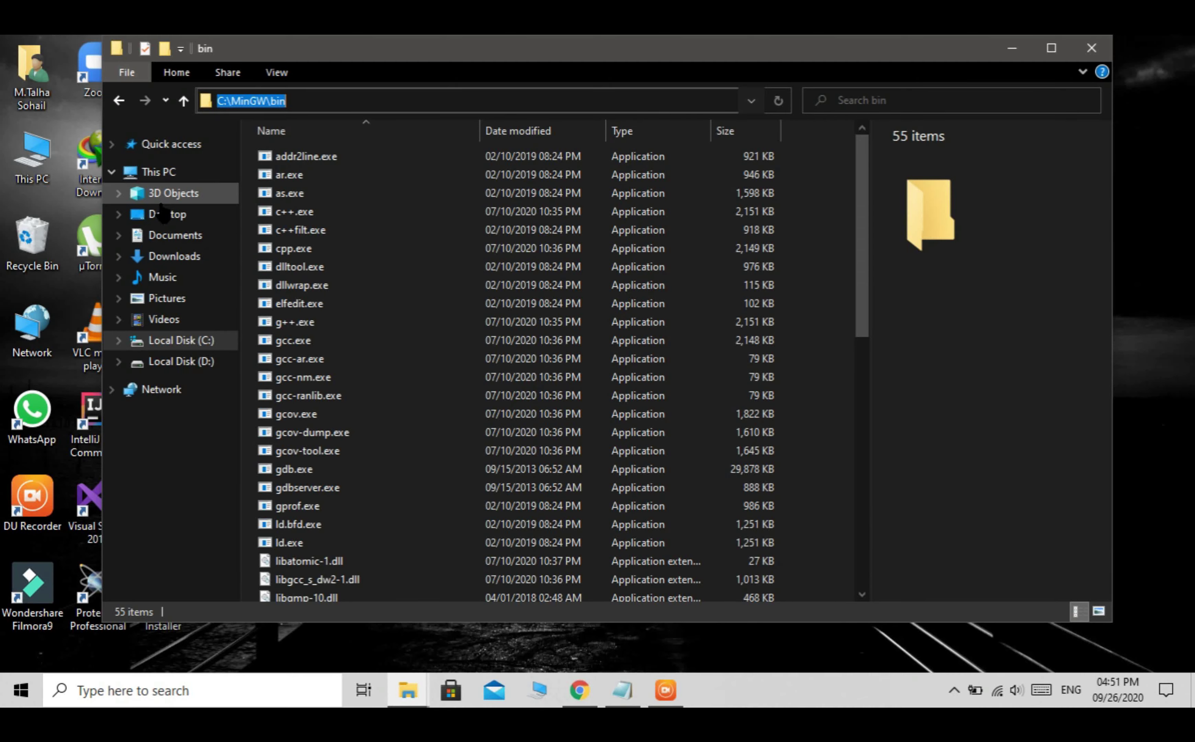
Open the Environment Variables dialog through the computer's properties and advanced system settings
left_click(158, 172)
right_click(511, 488)
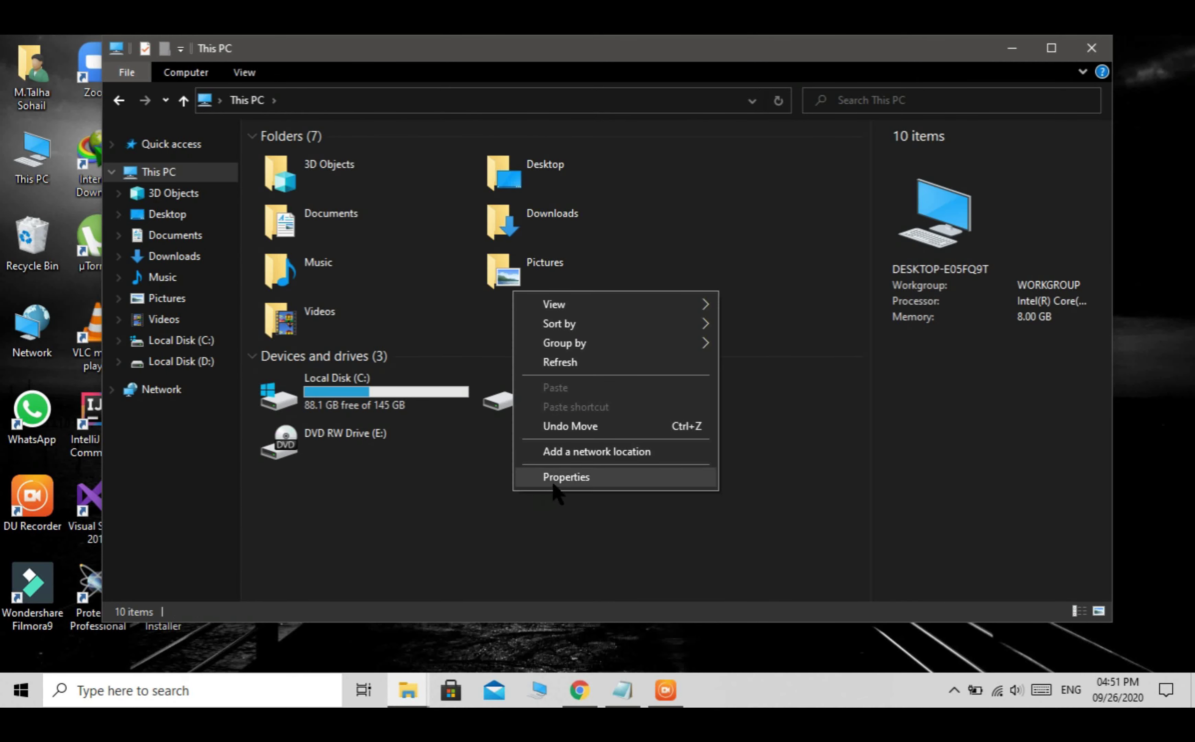
left_click(558, 478)
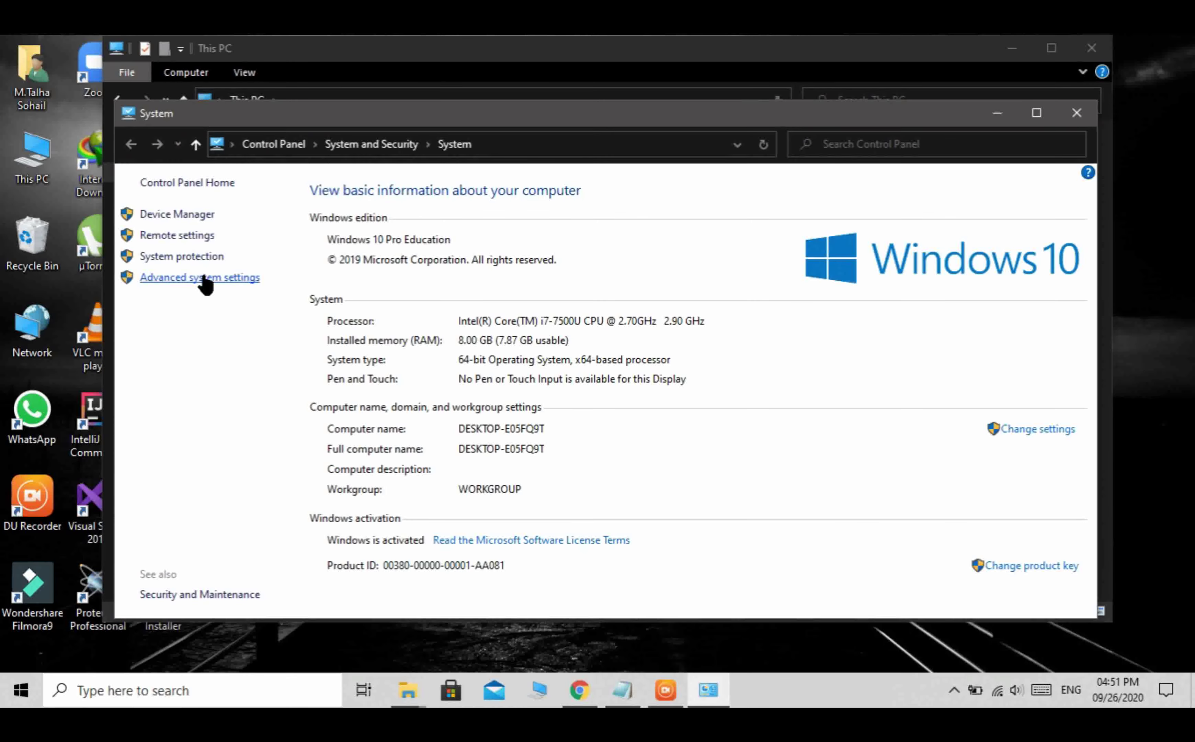
left_click(203, 278)
left_click(385, 448)
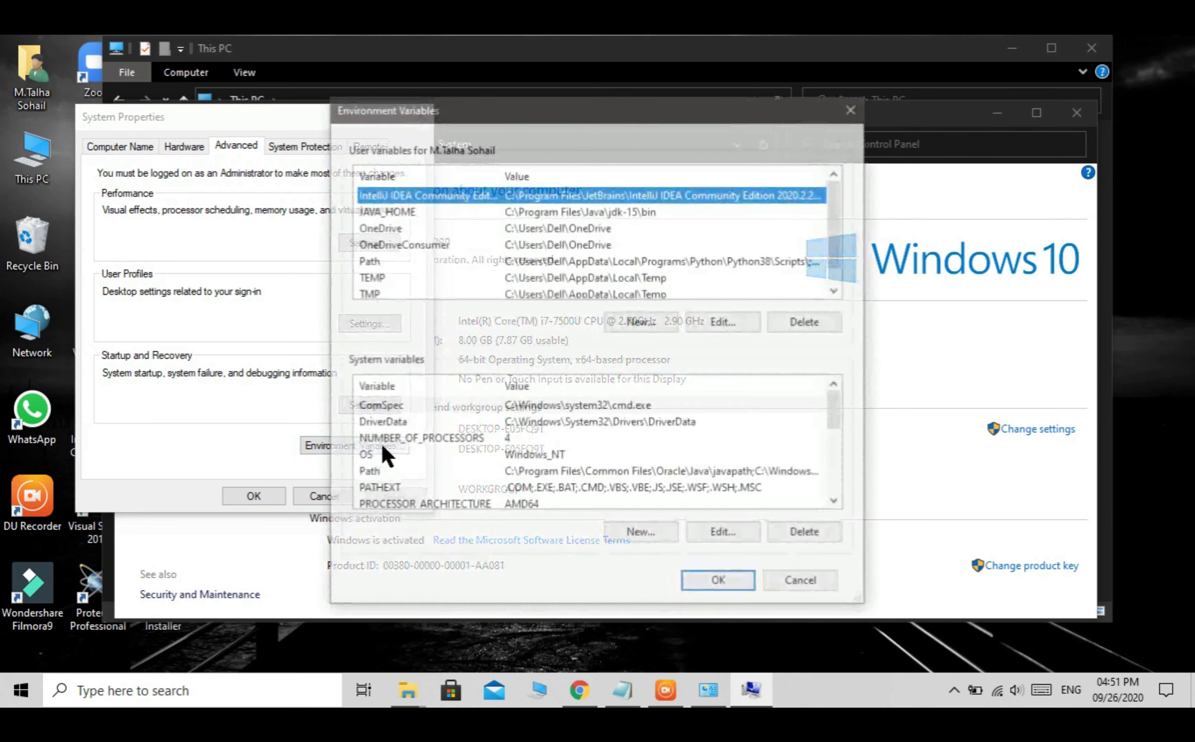
Add C:\MinGW\bin as a new entry in the system Path variable and accept the changes in all dialogs
double_click(498, 471)
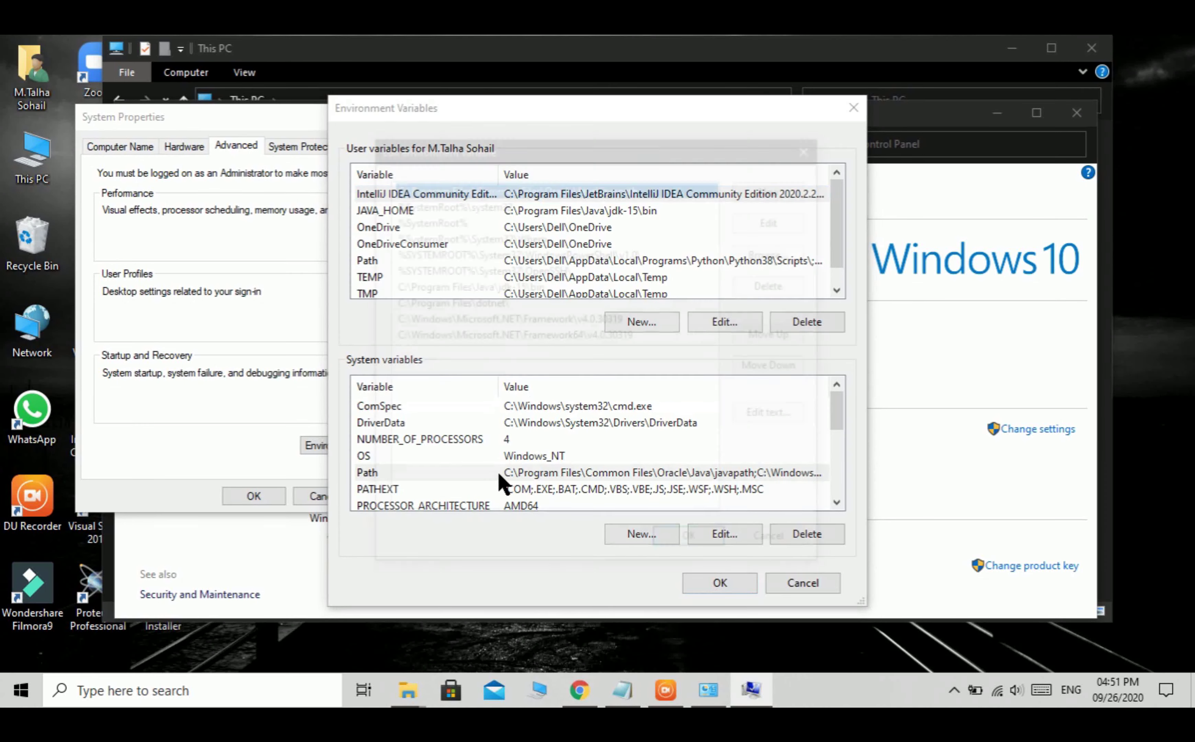
left_click(783, 185)
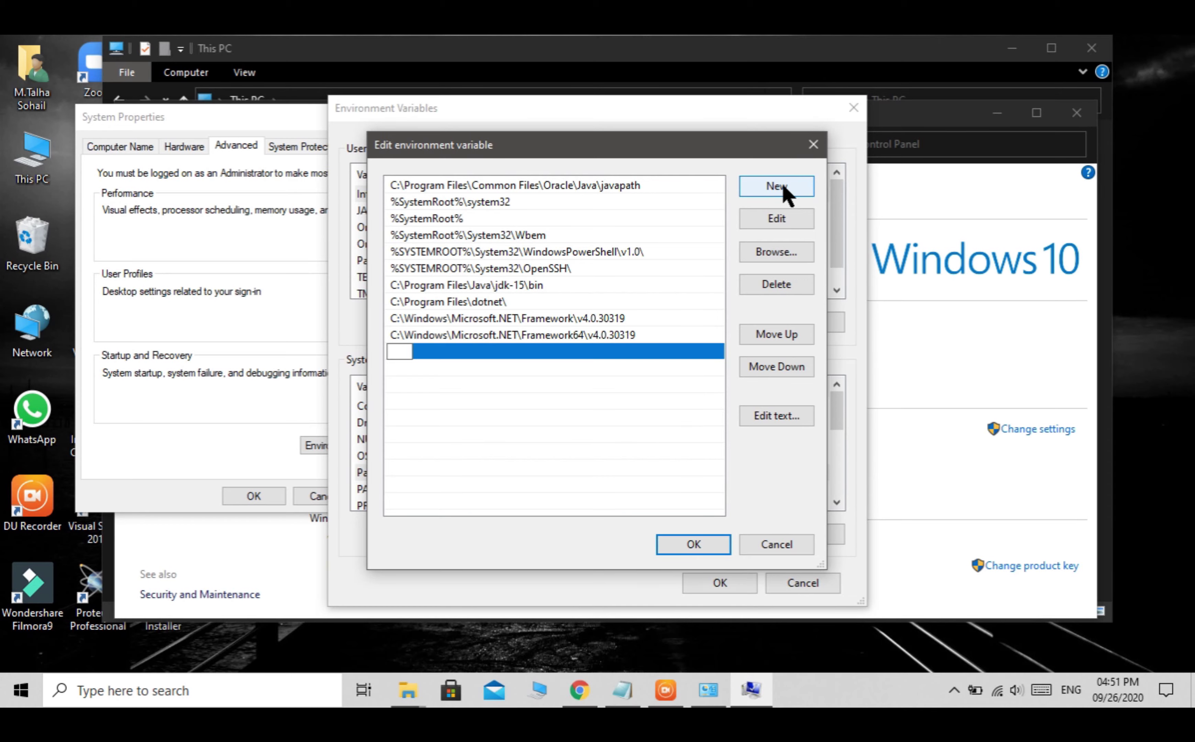
key("ctrl+v")
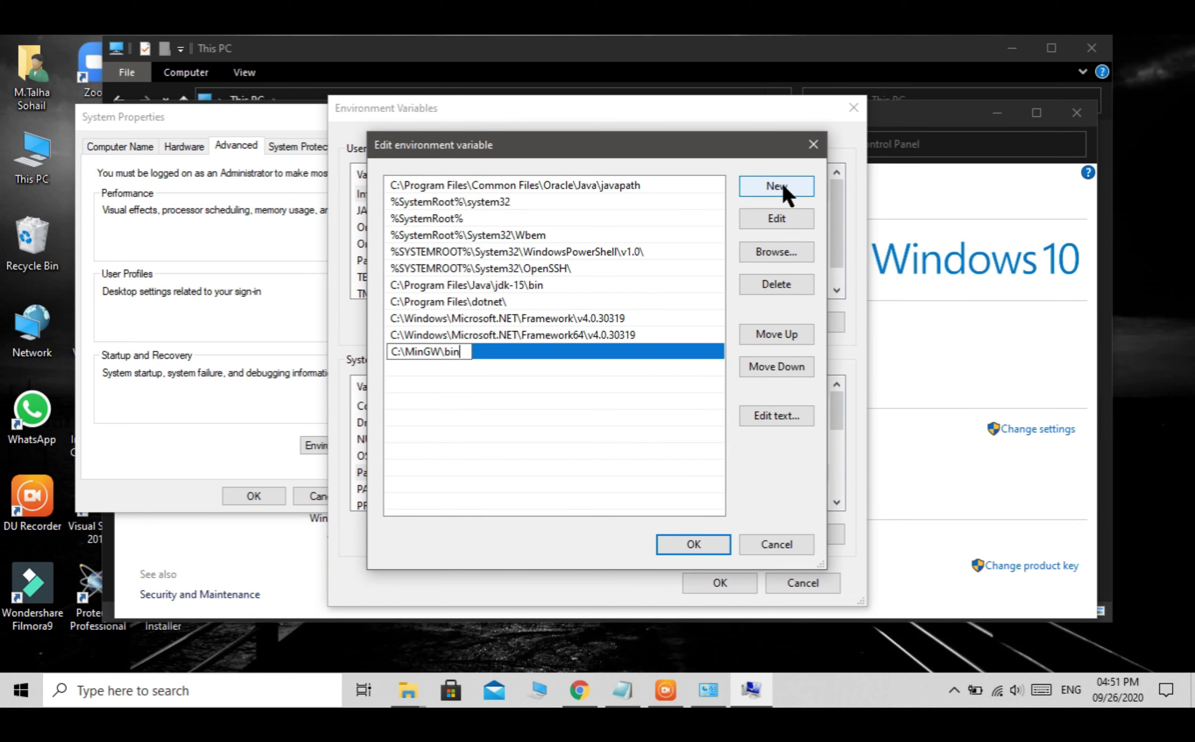
left_click(701, 544)
left_click(707, 588)
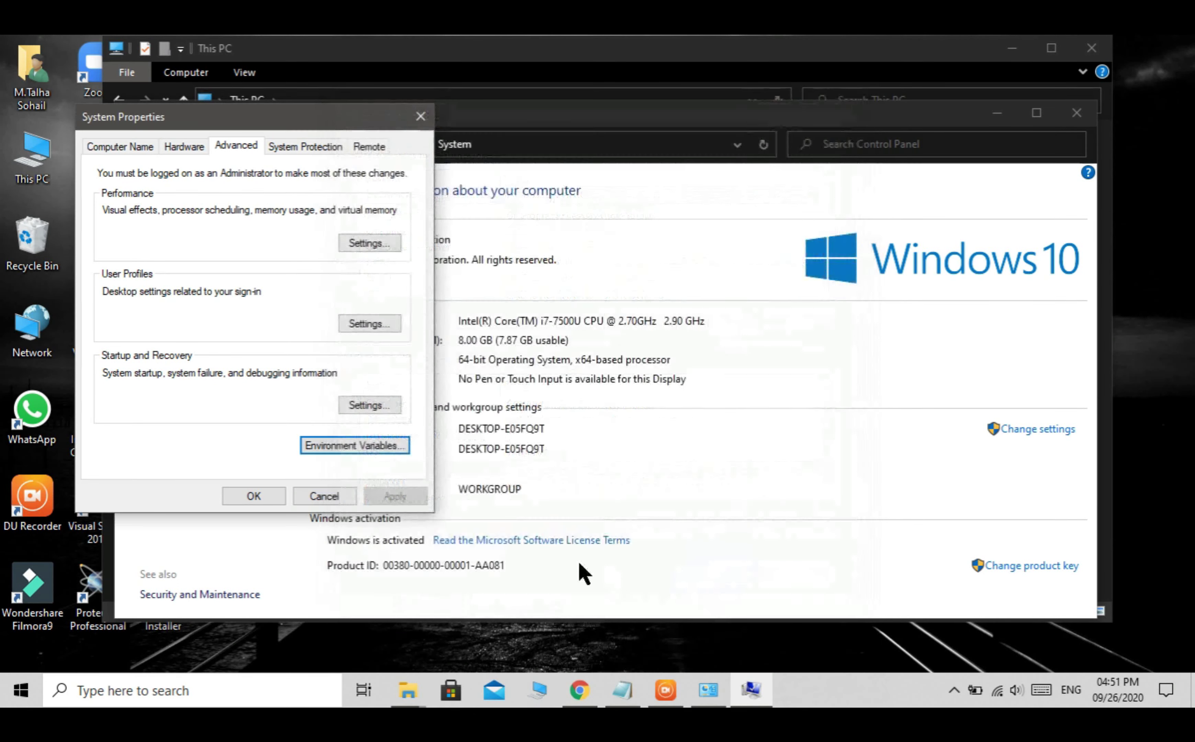
left_click(277, 496)
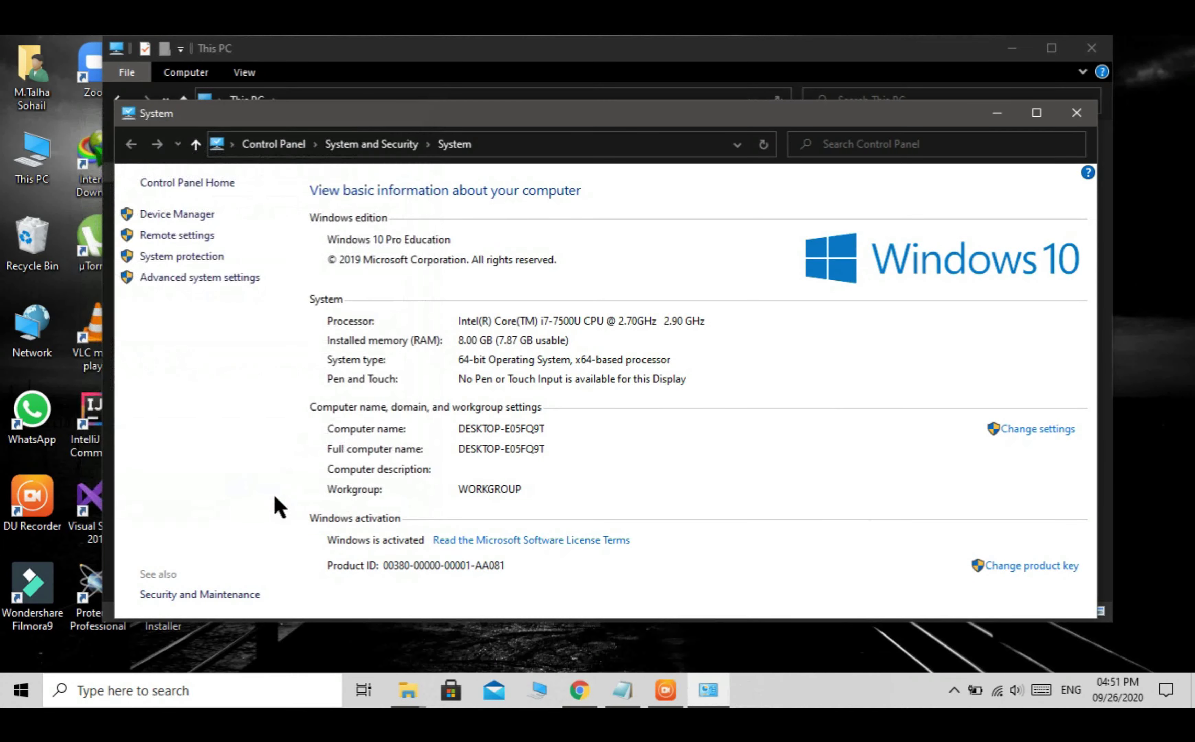
Close the System and File Explorer windows and refresh the desktop
left_click(1075, 117)
left_click(1091, 48)
right_click(705, 165)
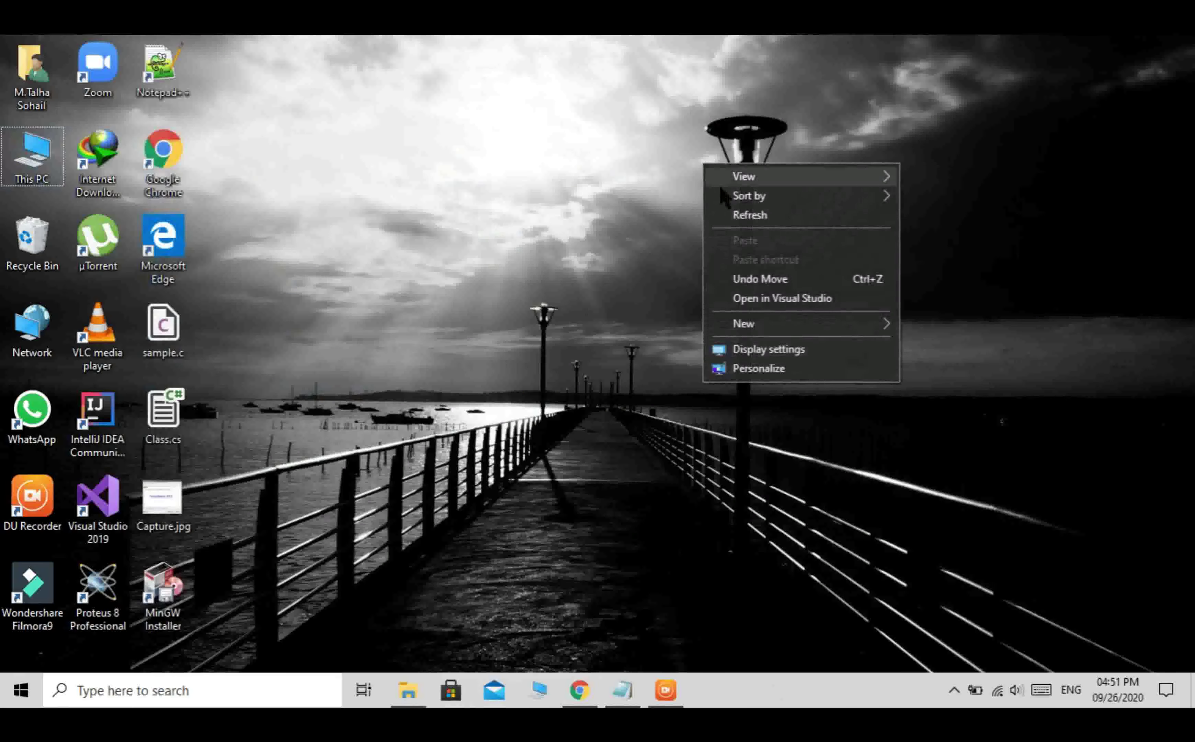
left_click(725, 214)
Open Command Prompt and check the compiler installation by running gcc and gcc -v
left_click(142, 692)
type("cmd")
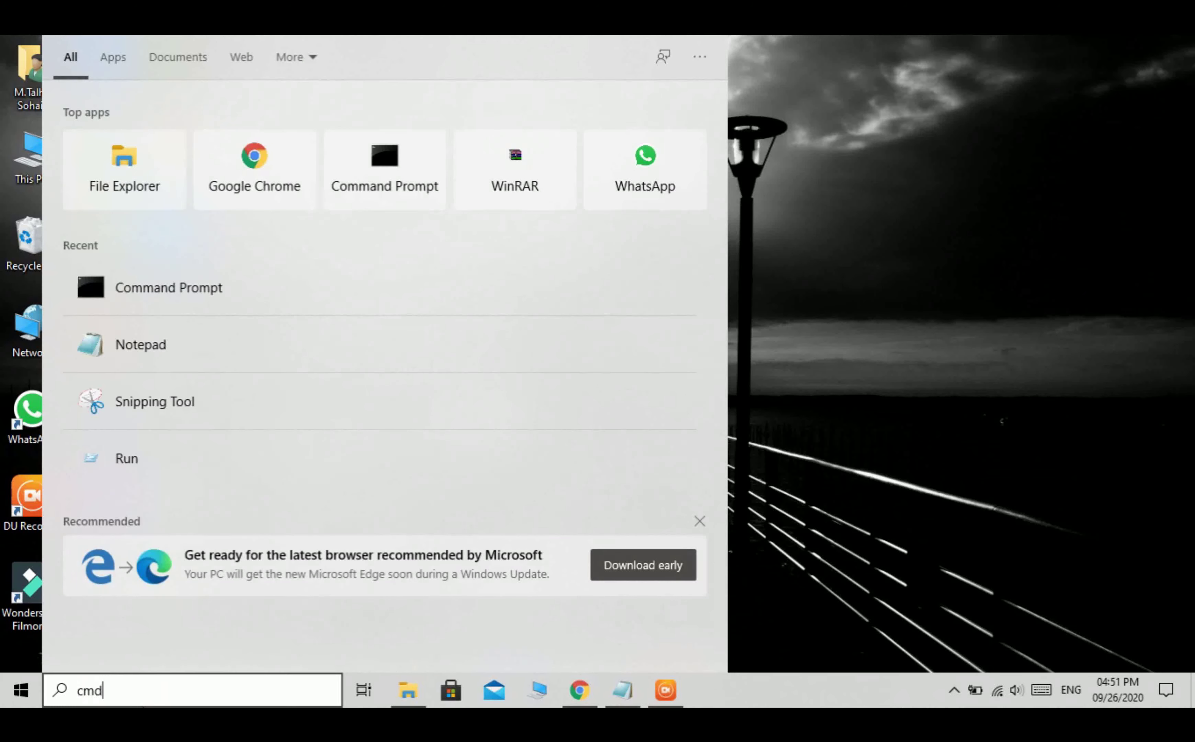
key("Return")
type("gc")
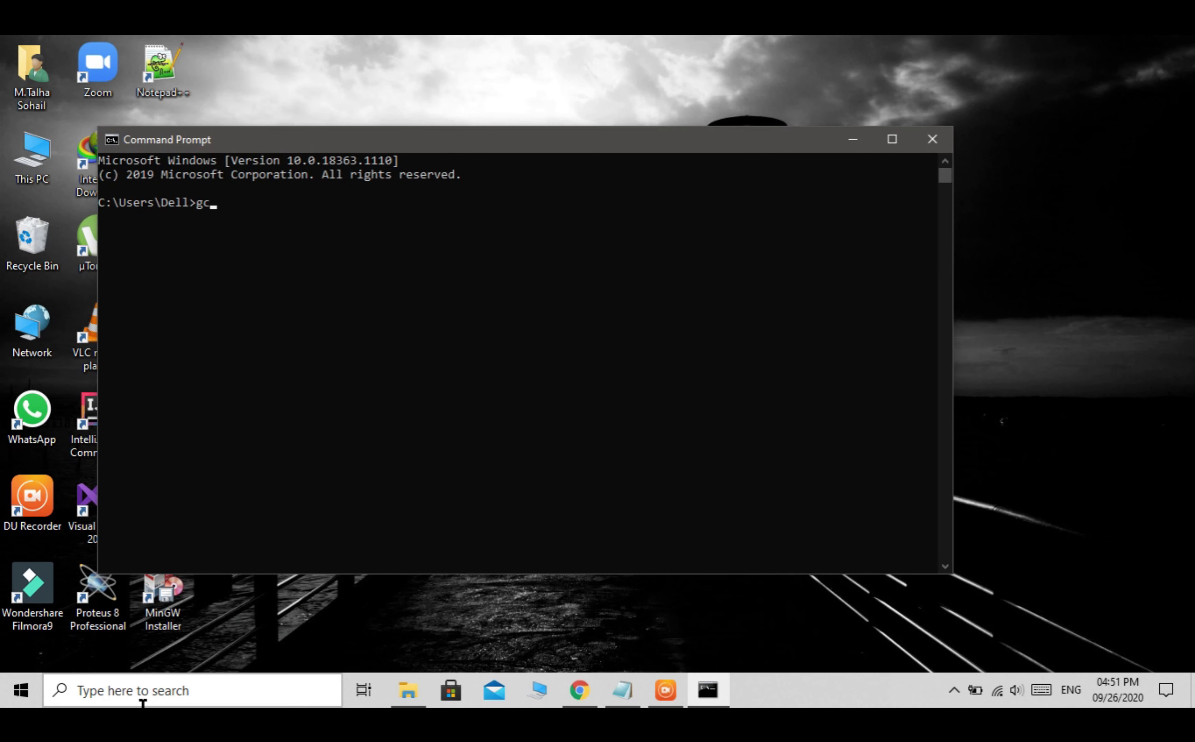
type("c")
key("Return")
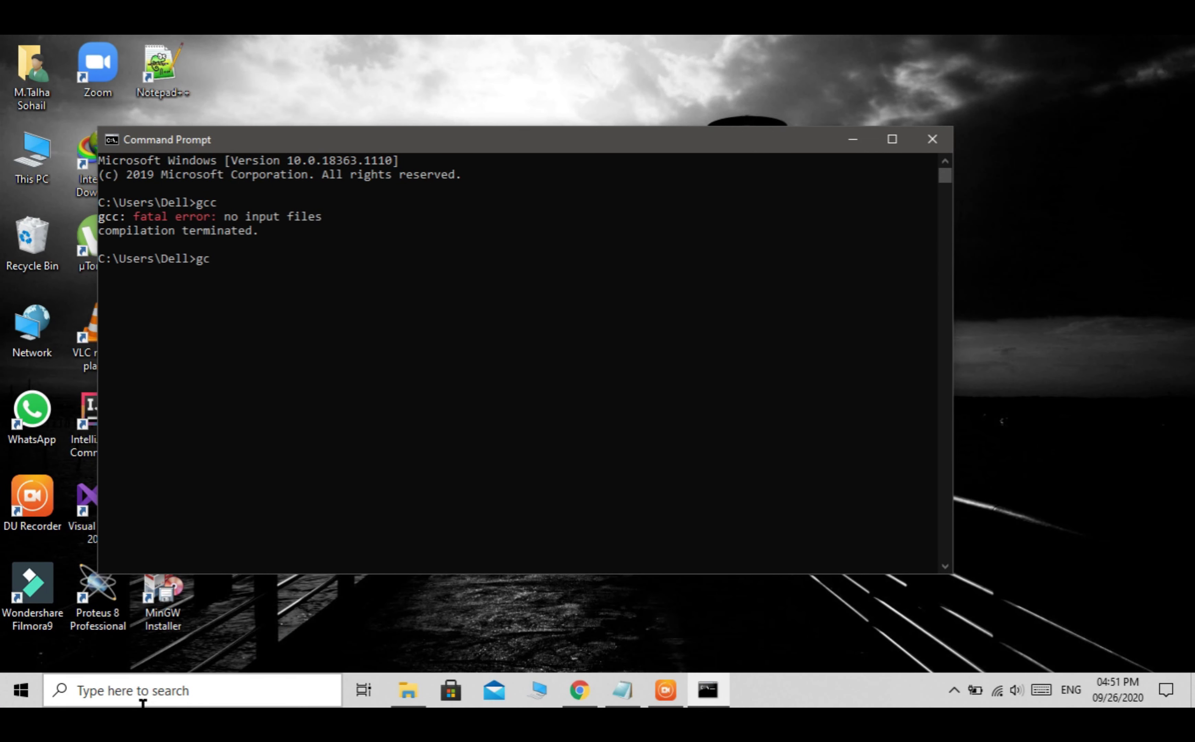
type("gcc -v")
key("Return")
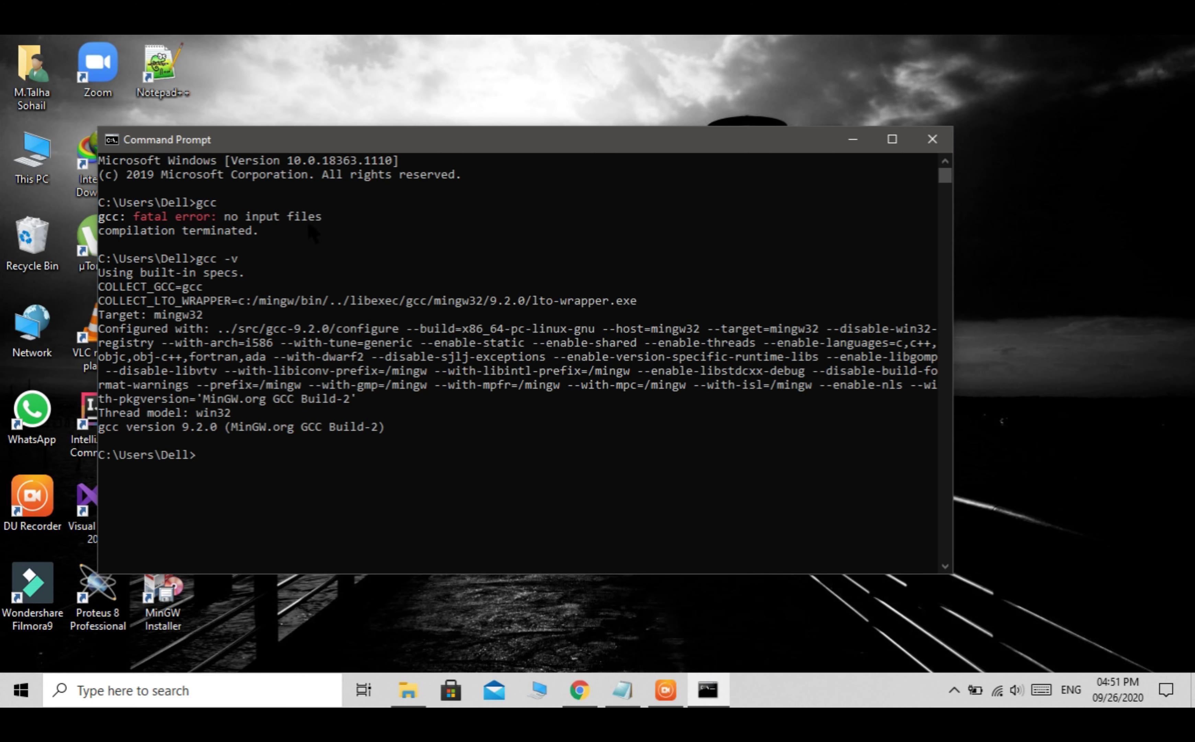
Minimize Command Prompt and open the desktop file sample.c in Notepad++ to view its code
left_click(852, 142)
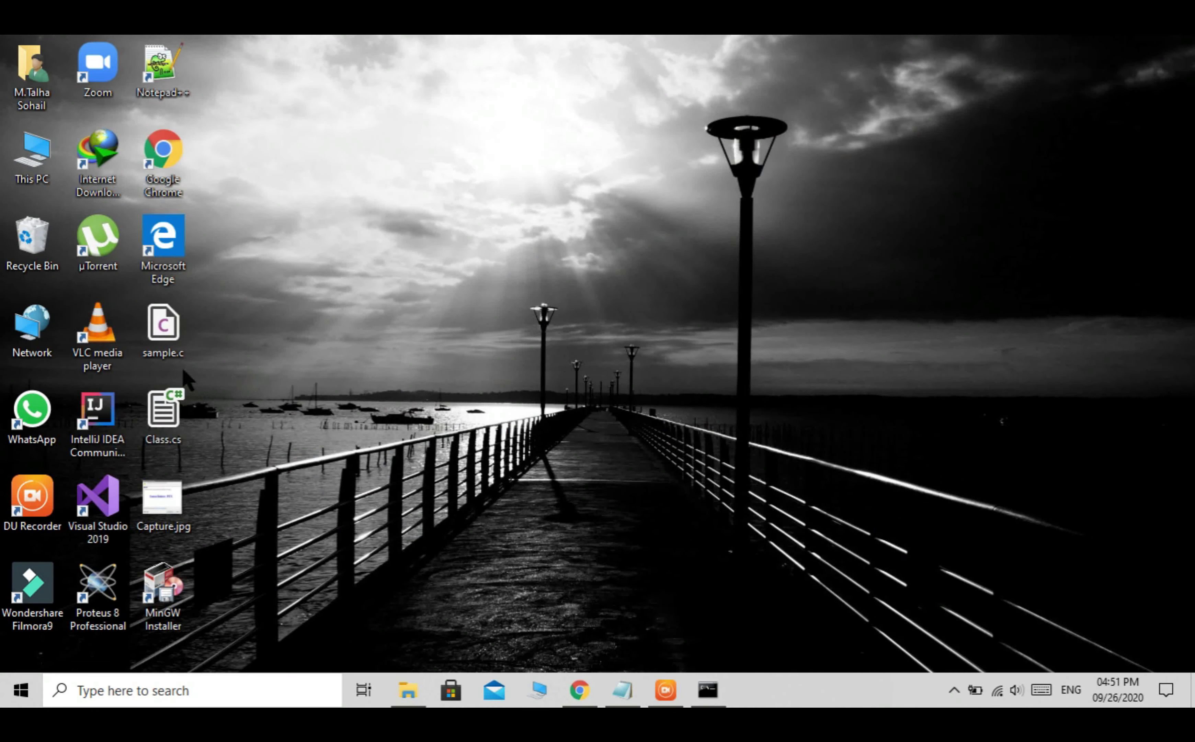
right_click(160, 331)
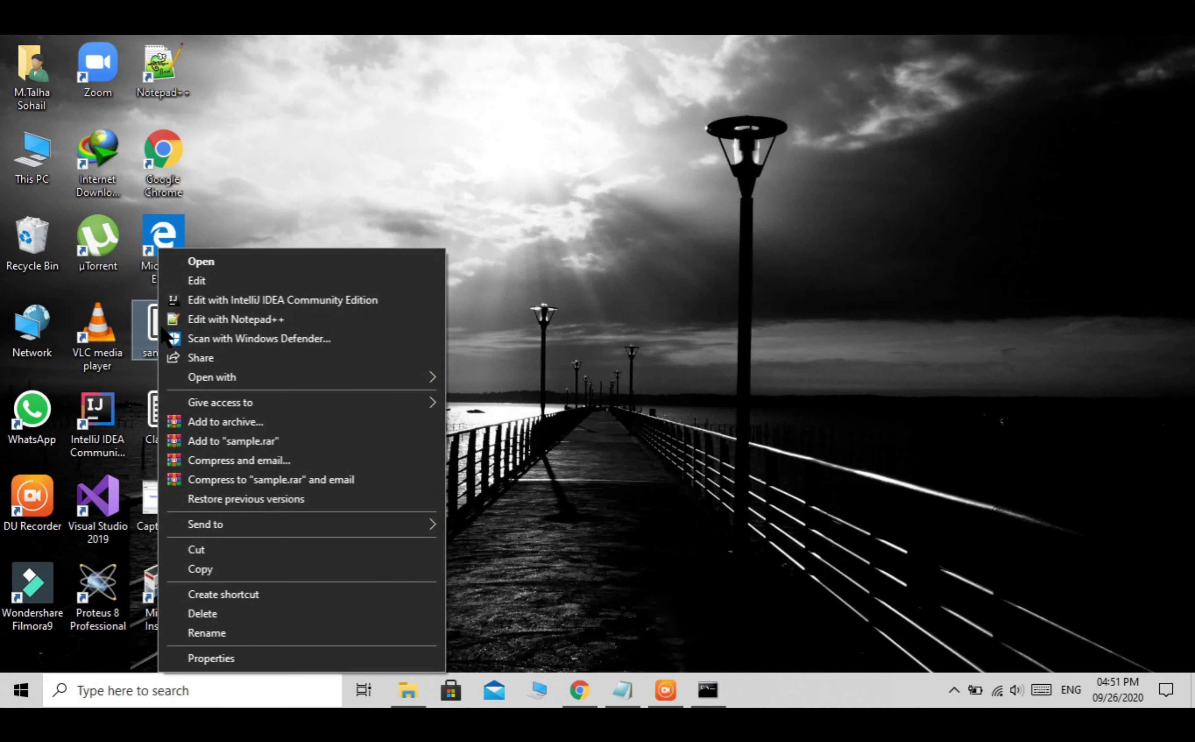
left_click(272, 320)
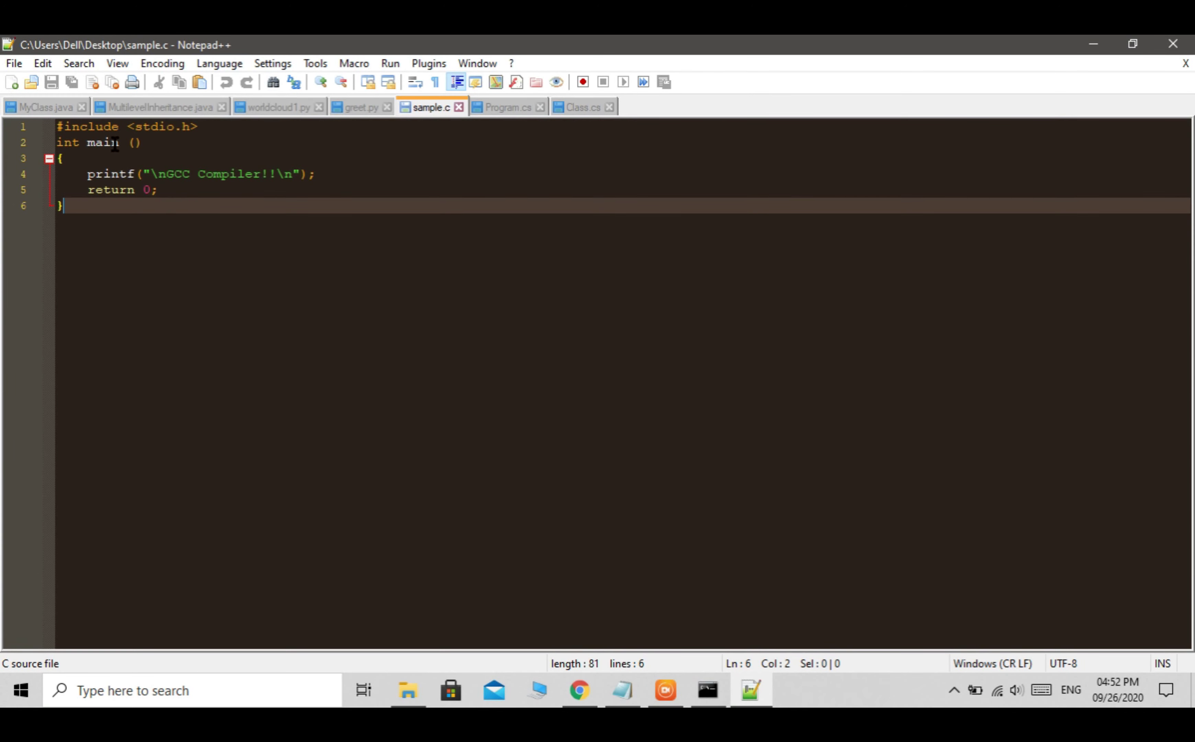
Try to save the code as sample.c on the Desktop over the existing file, and close Notepad++
key("ctrl+alt+s")
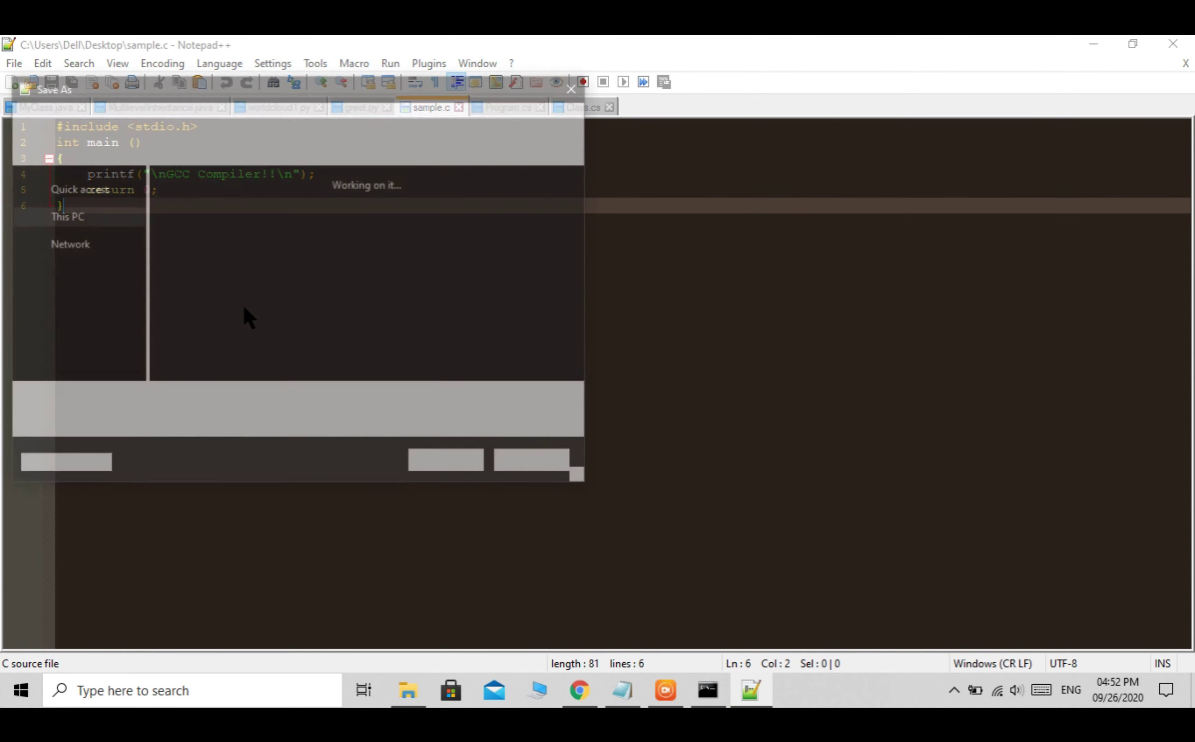
key("Right")
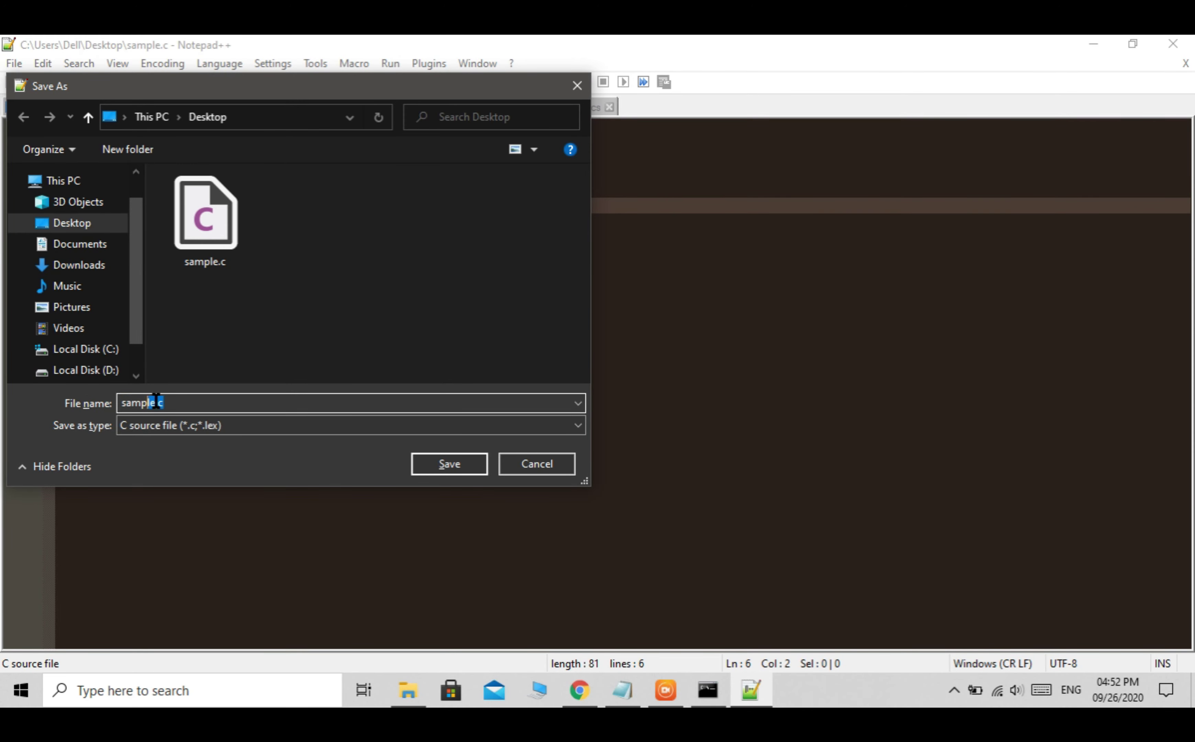
left_click(457, 462)
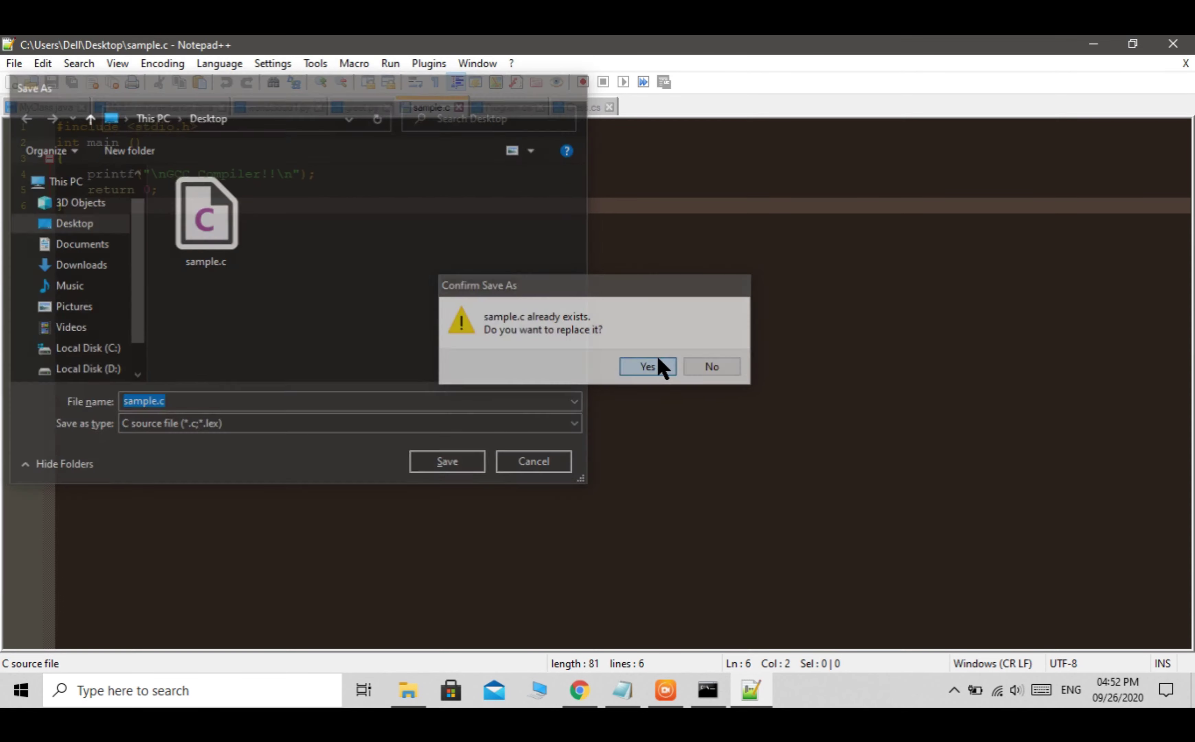
left_click(652, 366)
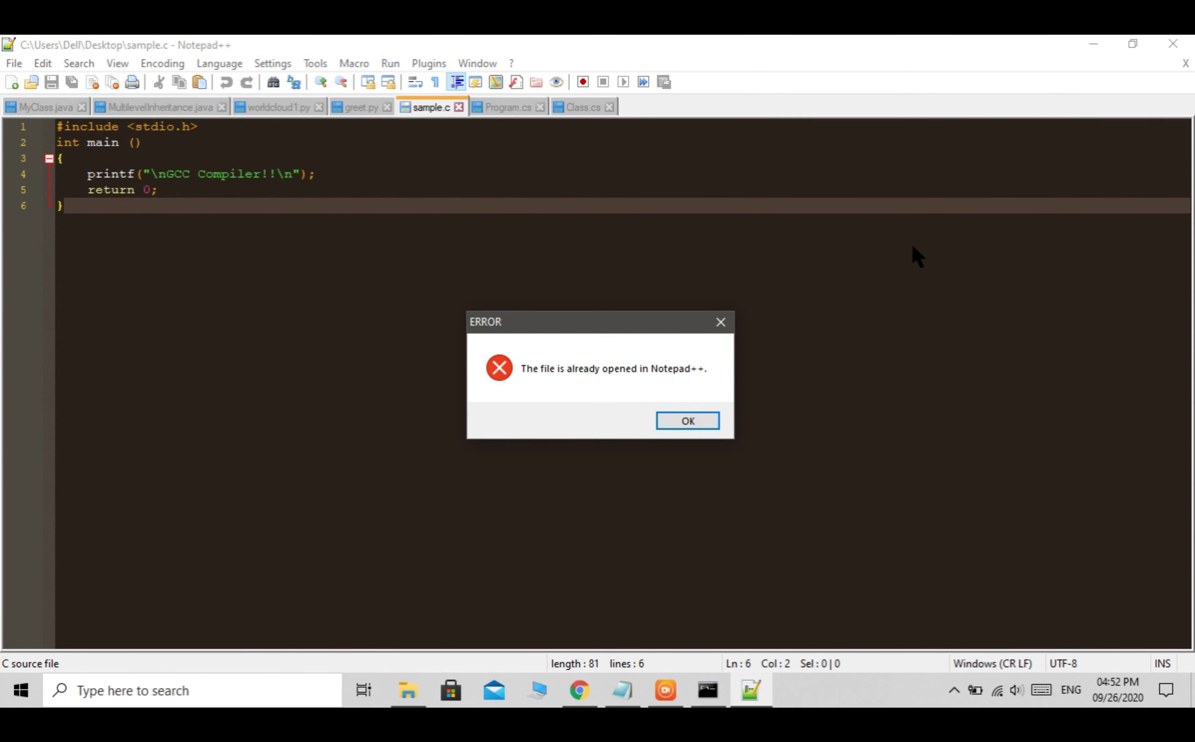
left_click(672, 425)
left_click(1172, 43)
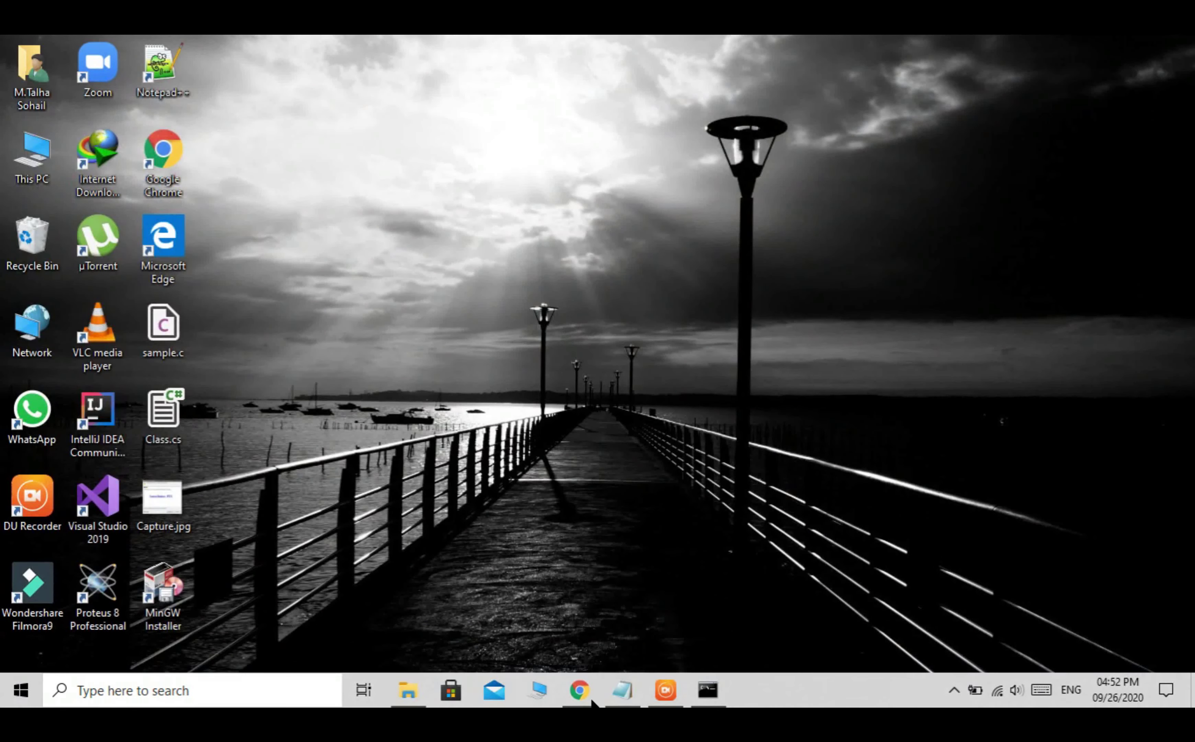
Switch back to Command Prompt, change to the desktop folder and compile the program with gcc sample.c
left_click(708, 691)
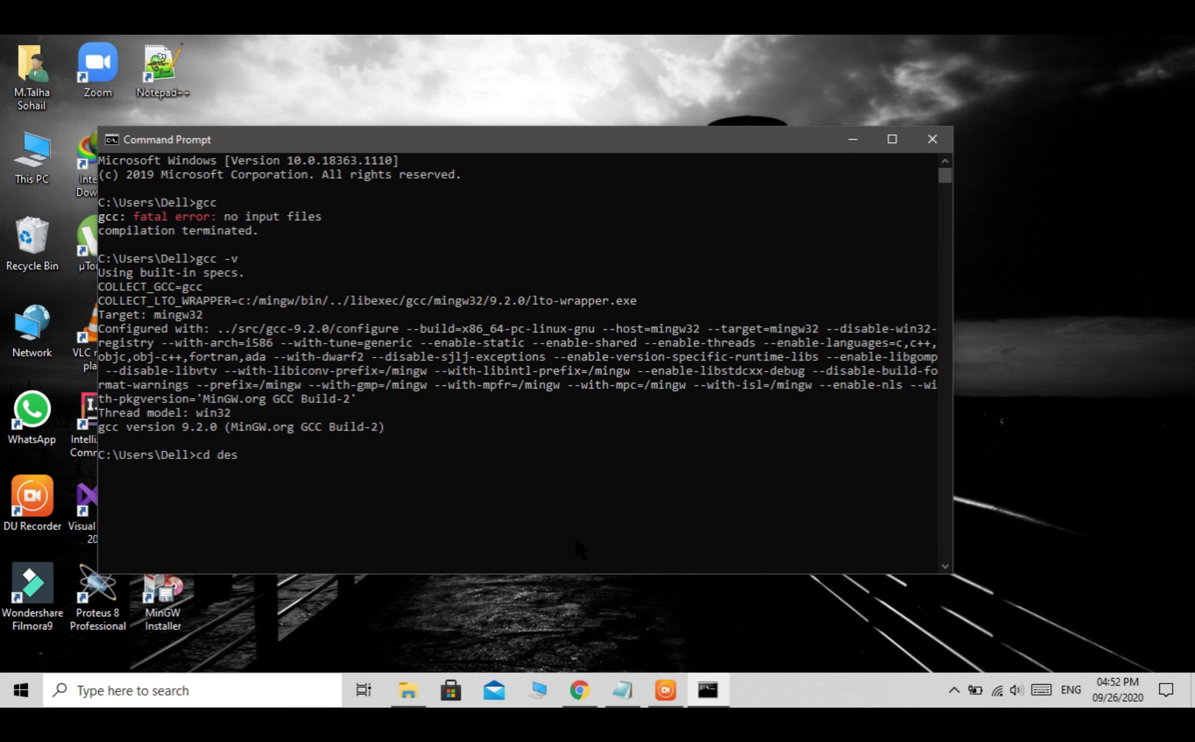
type("cd desktop")
key("Return")
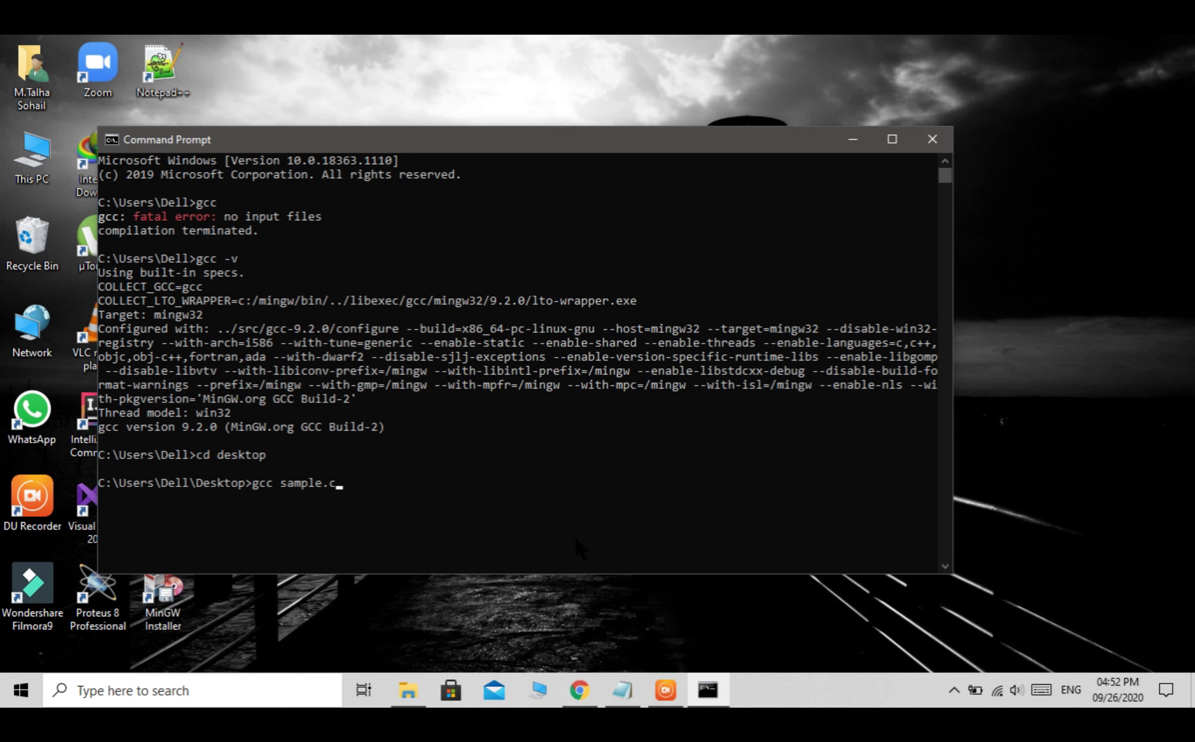
type("gcc sample.c")
key("Return")
Move Command Prompt clear of the desktop icons, compile with gcc -o EXE sample.c, and run EXE
left_click_drag(485, 142, 625, 69)
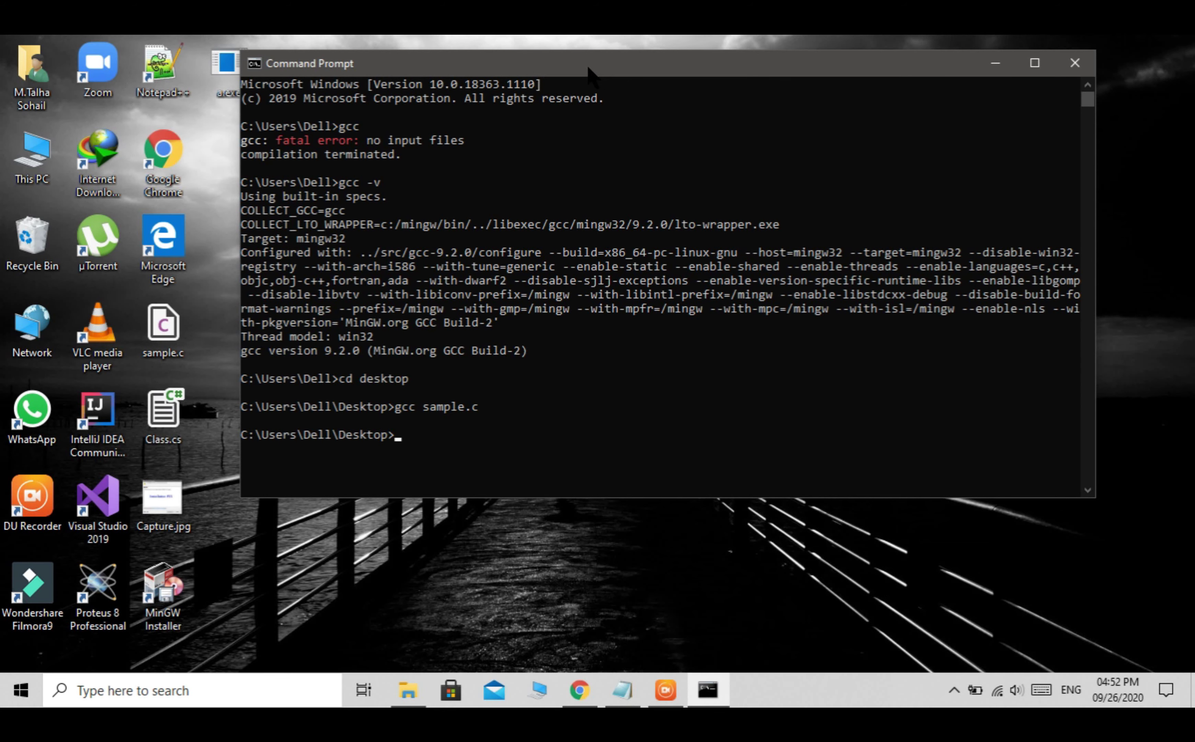
left_click_drag(588, 68, 646, 67)
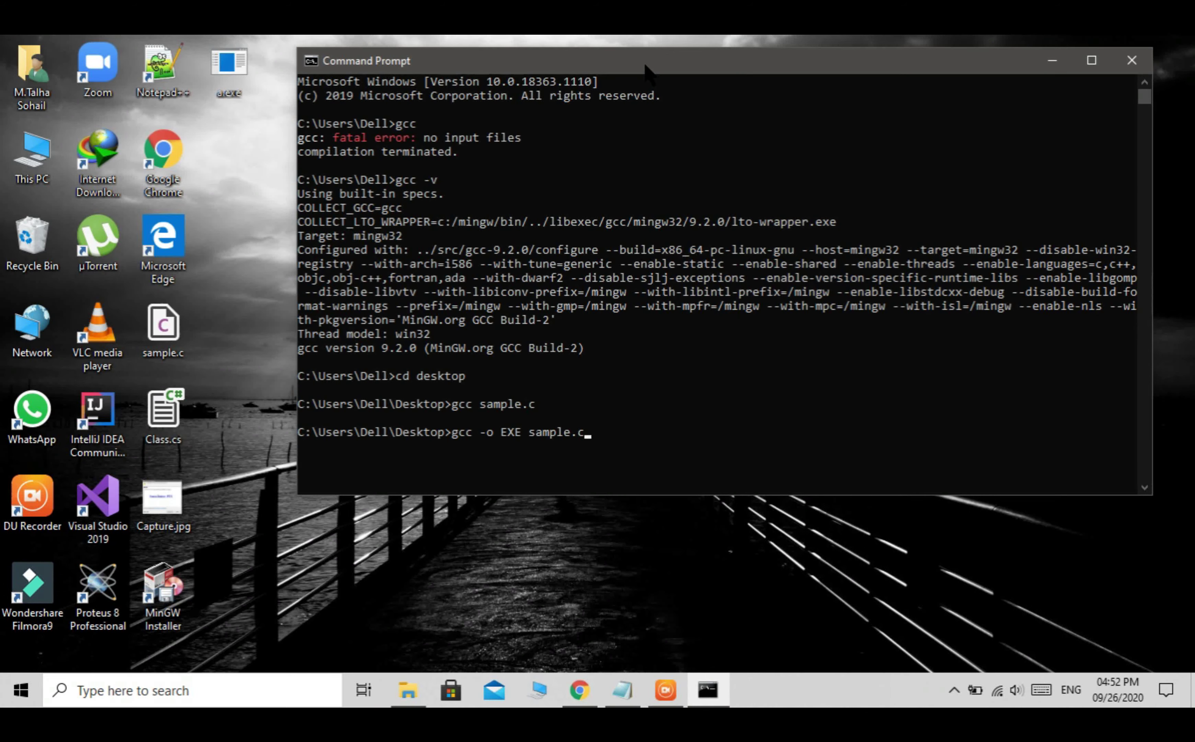
key("Return")
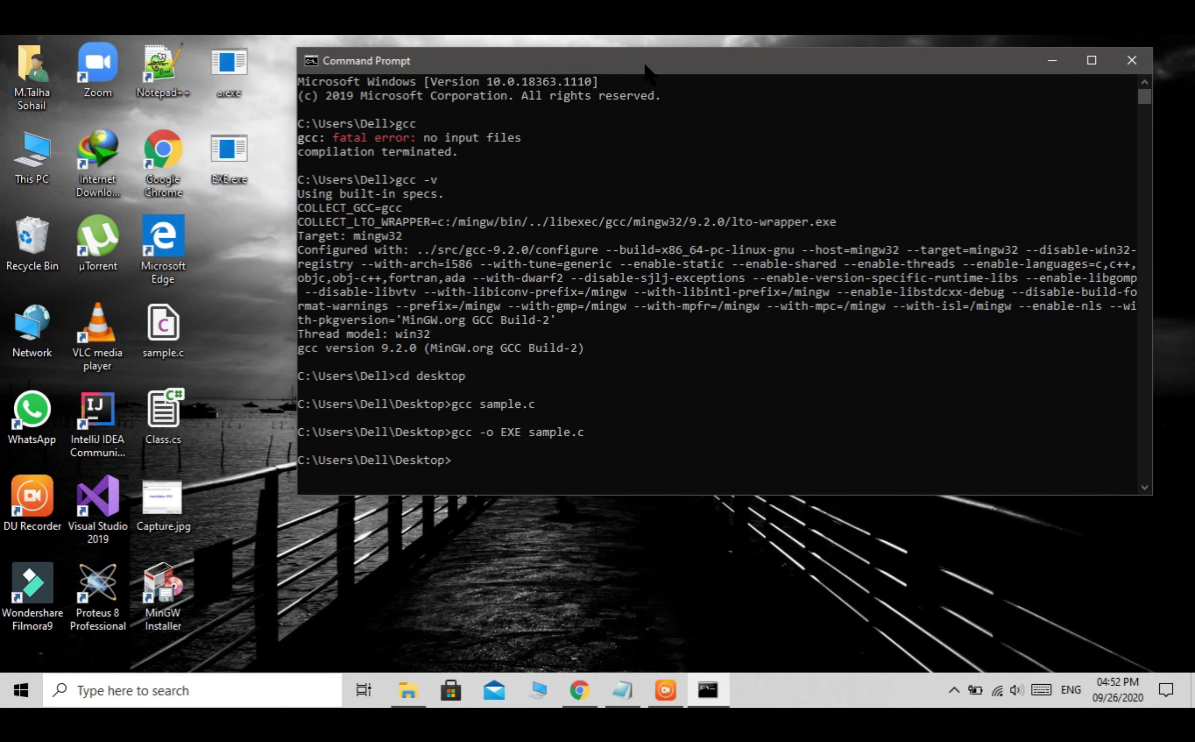
type("EXE")
key("Return")
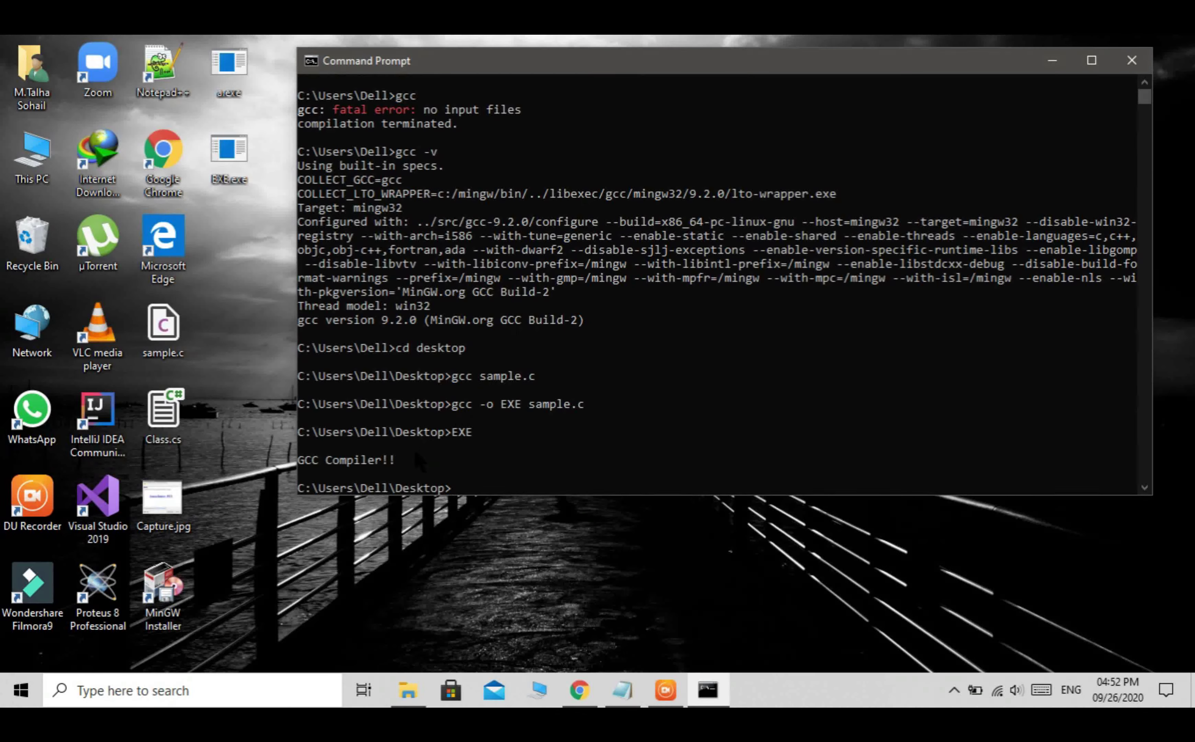
Highlight the program's output line, clear the selection and close Command Prompt
left_click_drag(396, 462, 312, 463)
left_click(510, 447)
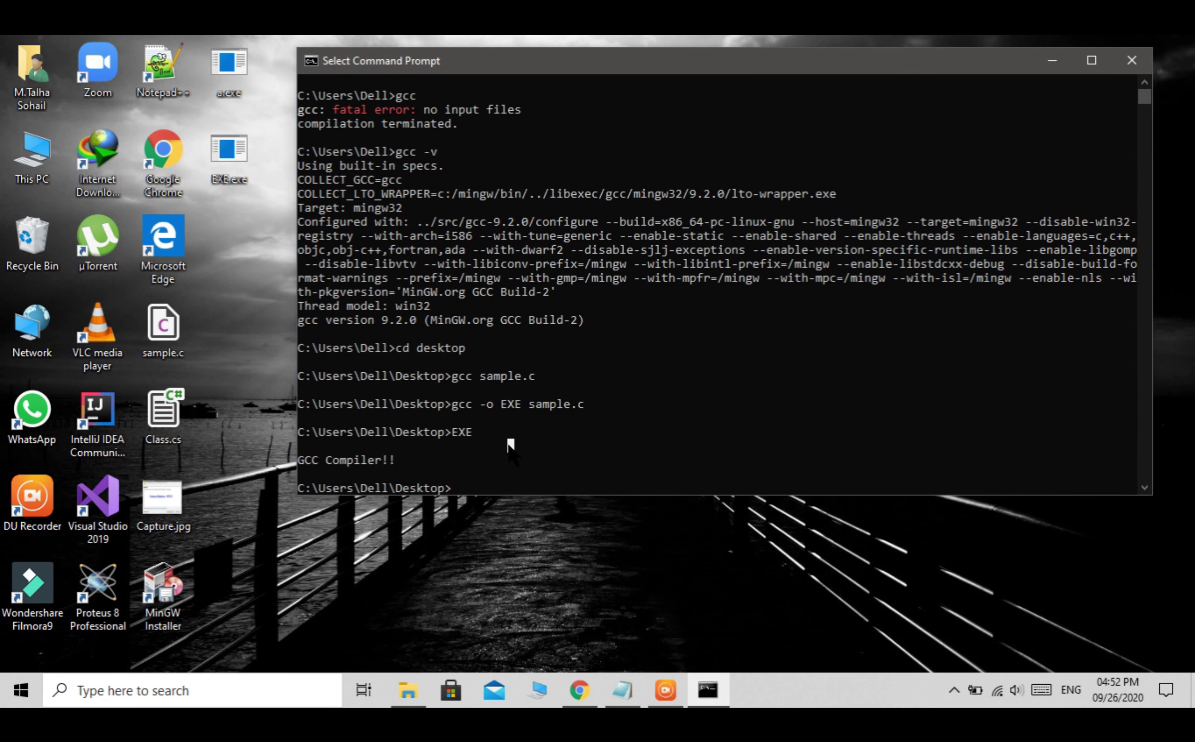
left_click(1132, 60)
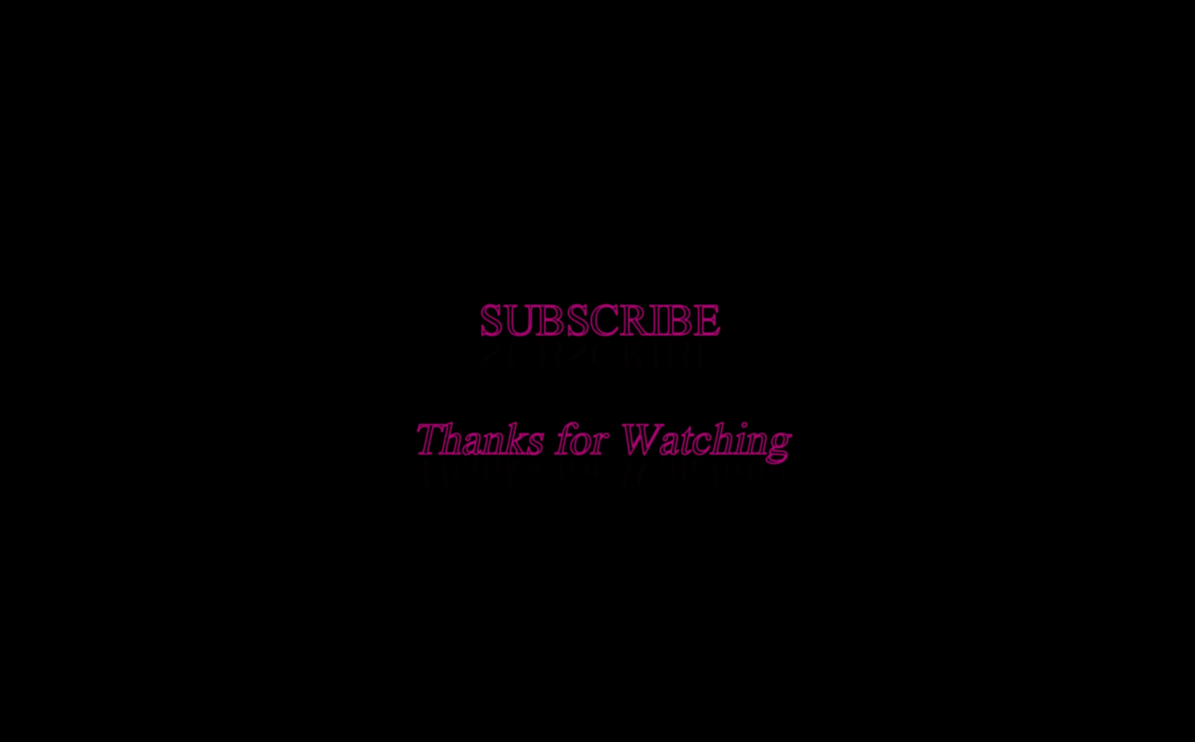